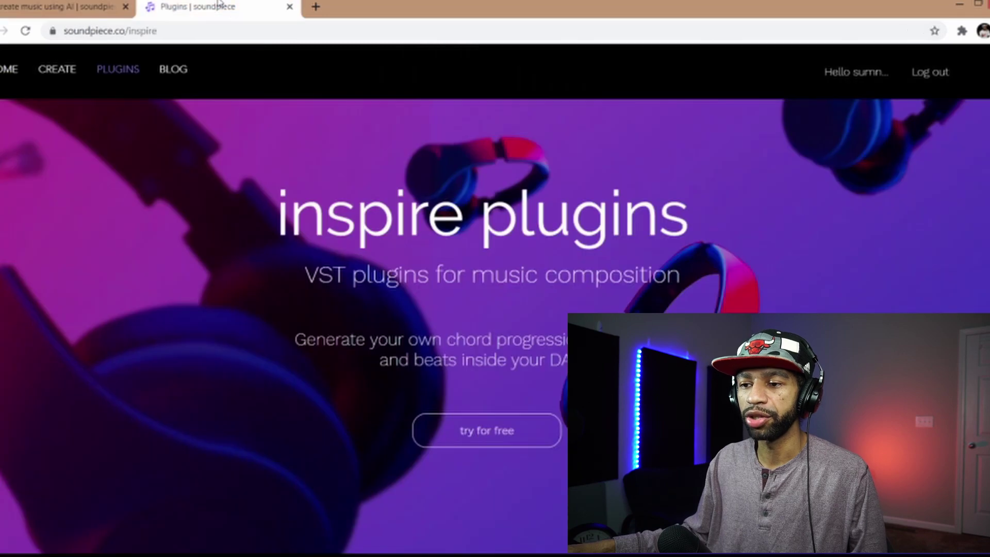
# Review the inspire plugin's features and its trial, standard and pro pricing plans on the soundpiece website
pyautogui.scroll(-5, 456, 225)
pyautogui.scroll(-5, 457, 225)
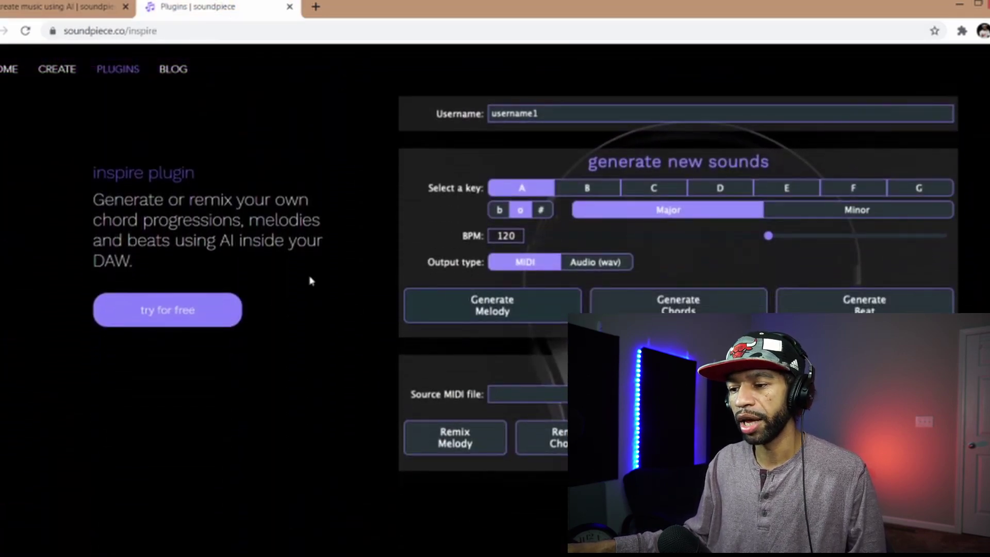
pyautogui.scroll(-5, 345, 252)
pyautogui.scroll(-5, 357, 257)
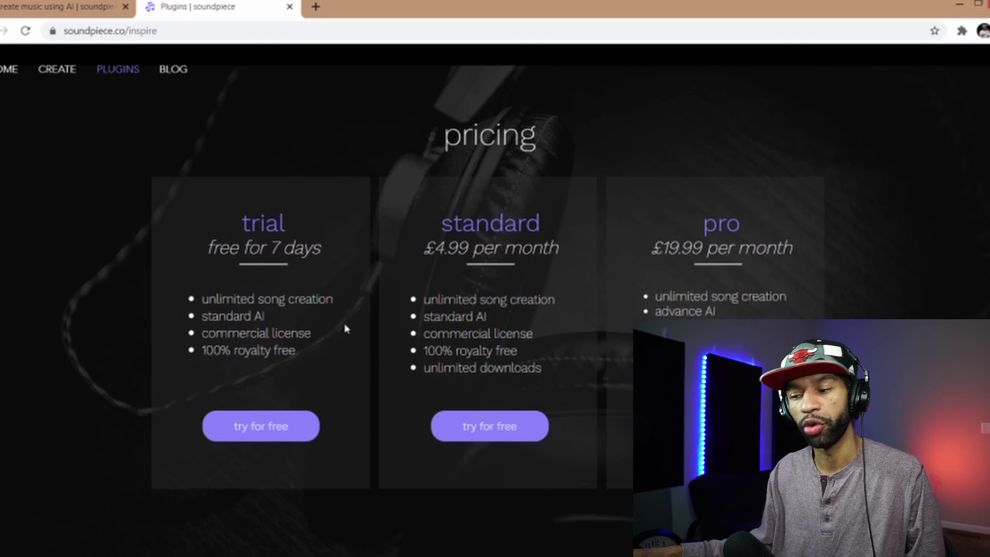
pyautogui.scroll(-1, 473, 265)
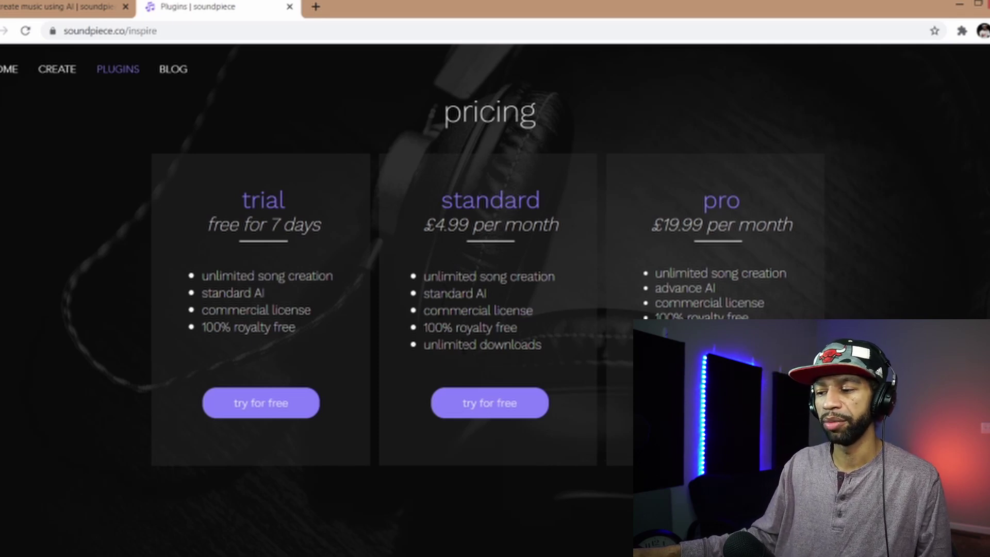
pyautogui.scroll(-2, 669, 246)
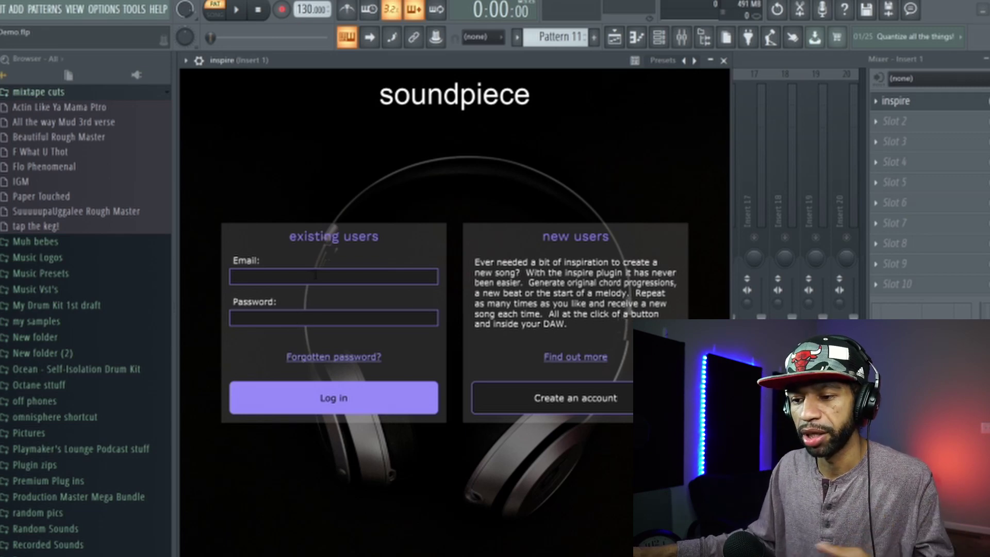
# Log in to the inspire plugin as an existing user with the account e-mail
pyautogui.click(315, 276)
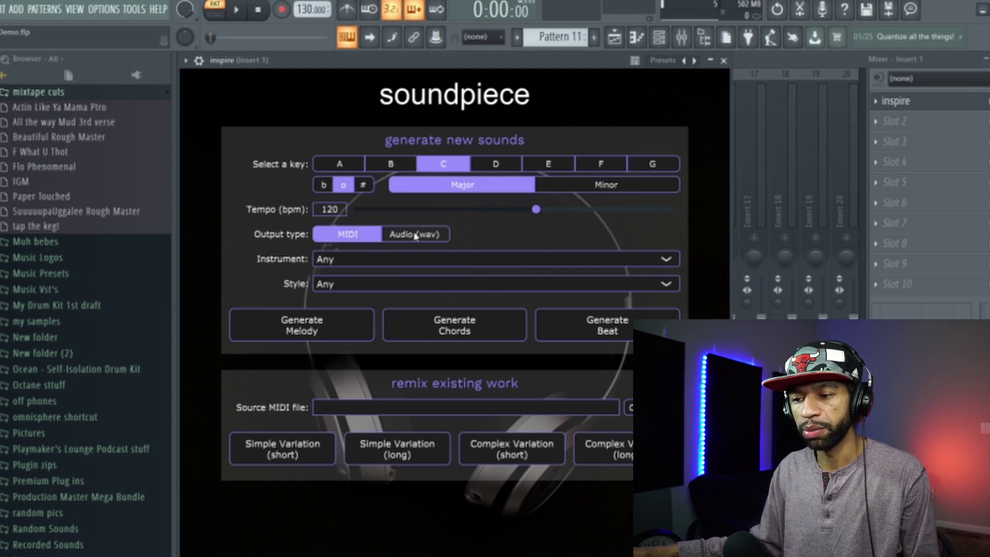
# Examine the Instrument and Style choices offered for generating new sounds
pyautogui.click(667, 260)
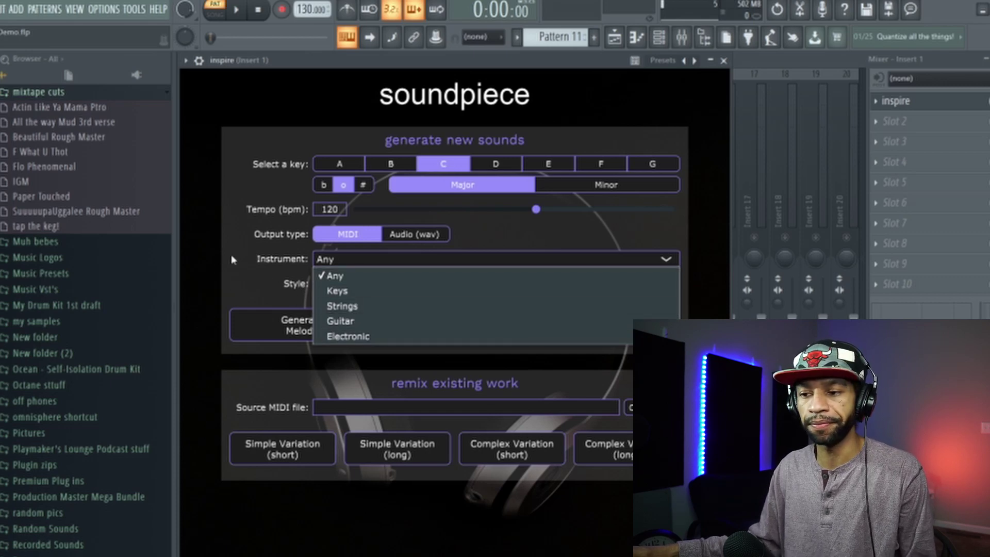
pyautogui.click(245, 267)
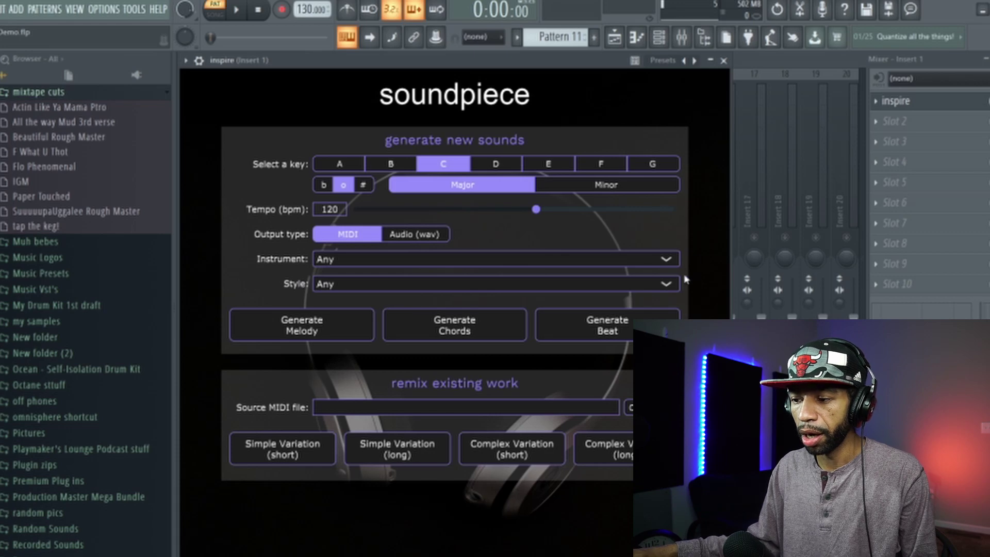
pyautogui.click(666, 284)
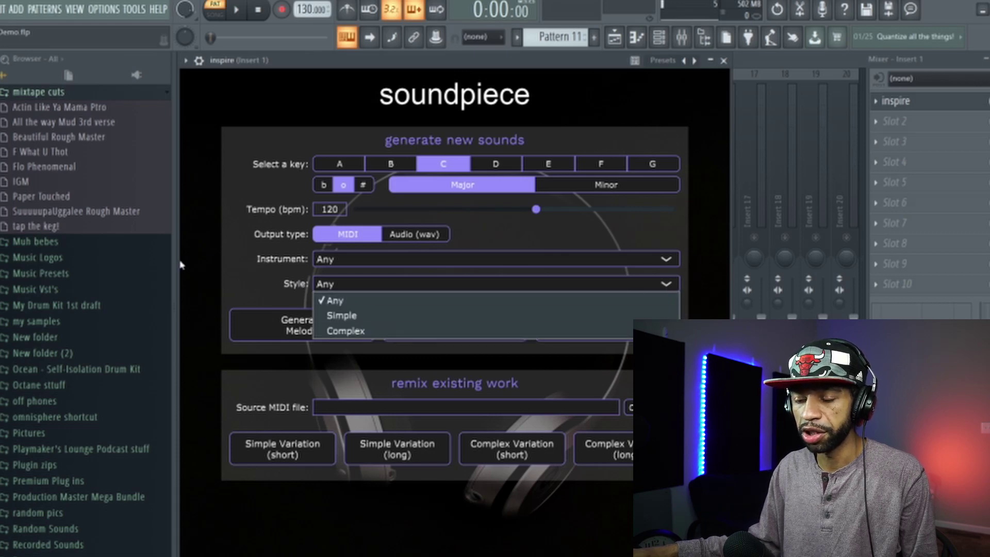
pyautogui.click(220, 255)
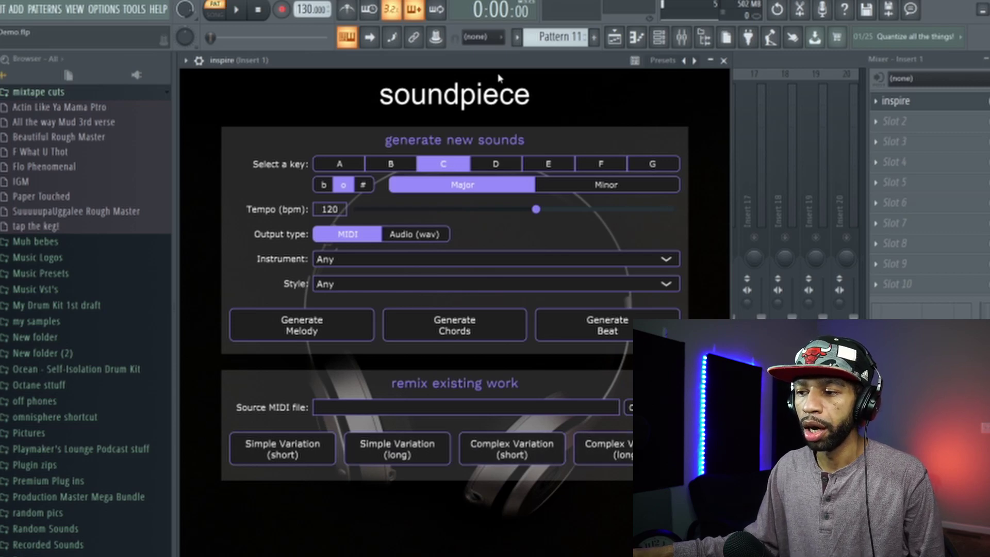
# Show the Playlist, play the arrangement in song mode from the start, and stop playback
pyautogui.click(614, 45)
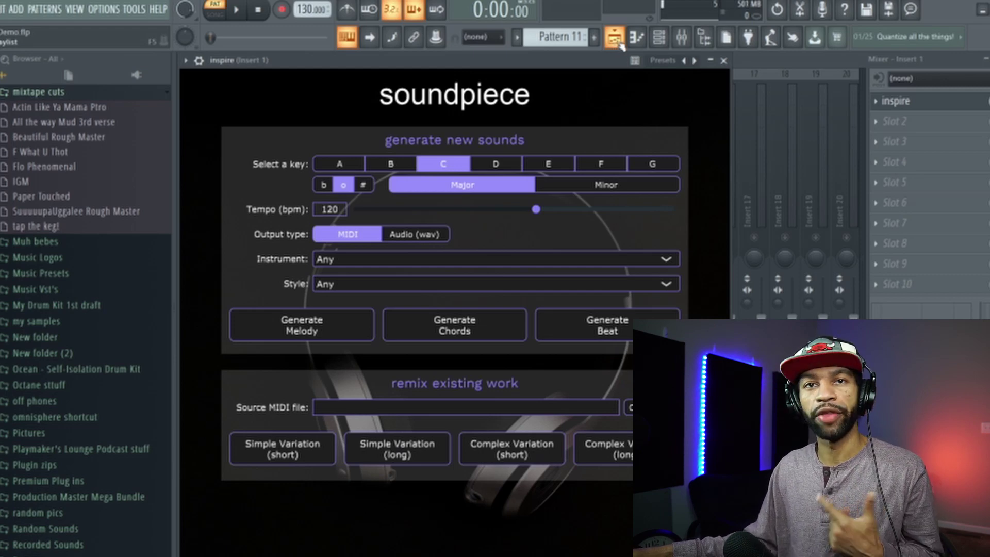
pyautogui.click(621, 47)
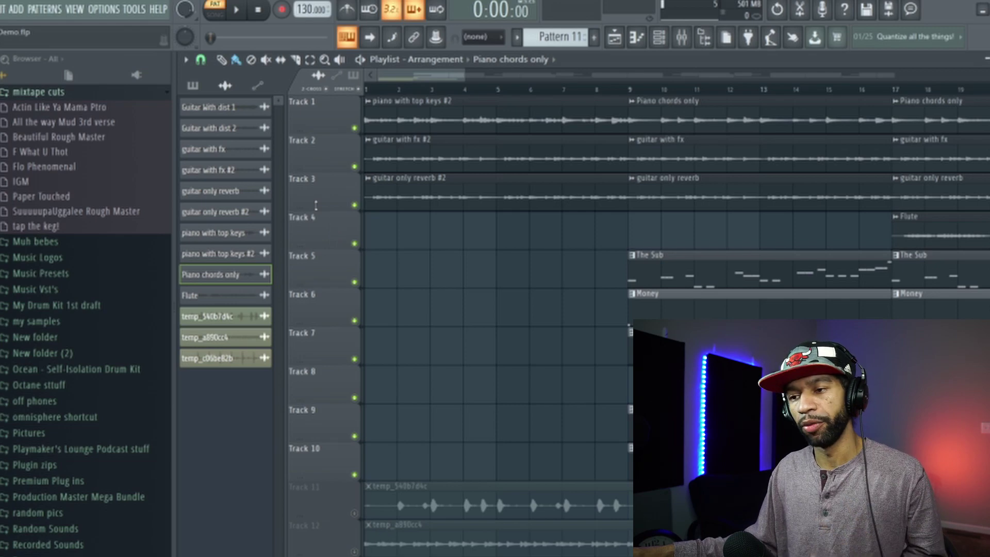
pyautogui.click(213, 20)
pyautogui.click(237, 11)
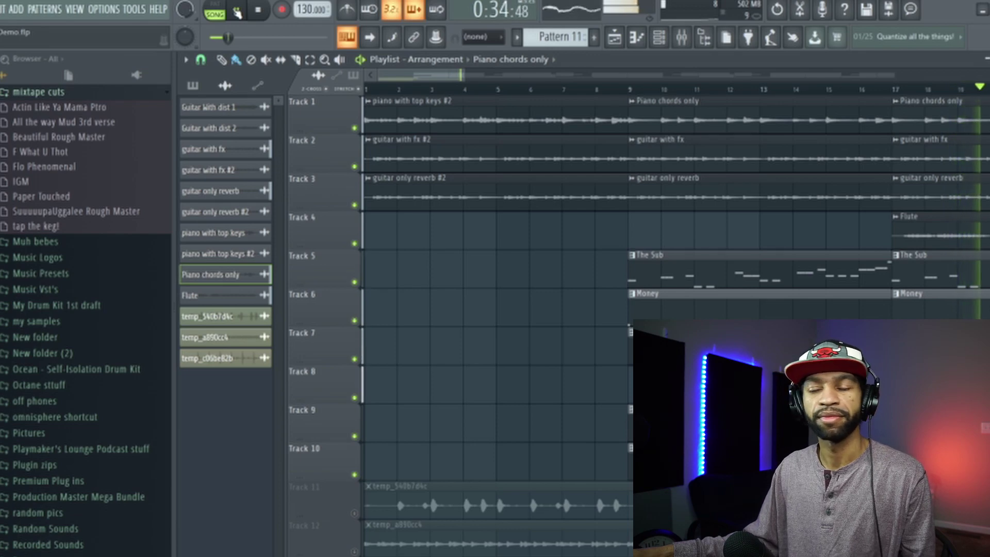
pyautogui.click(260, 14)
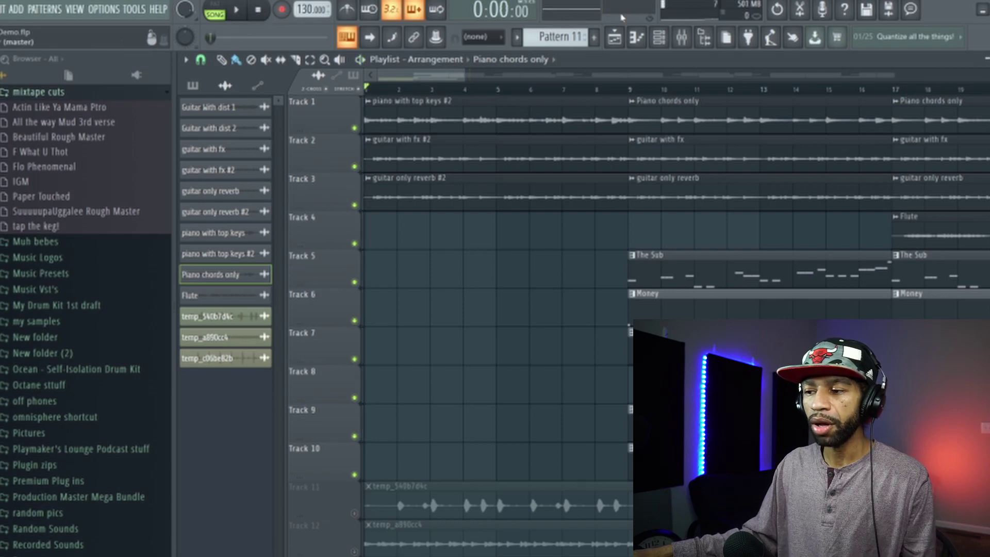
# Reopen the inspire plugin from mixer Insert 1 and set its tempo to 130 bpm
pyautogui.click(690, 37)
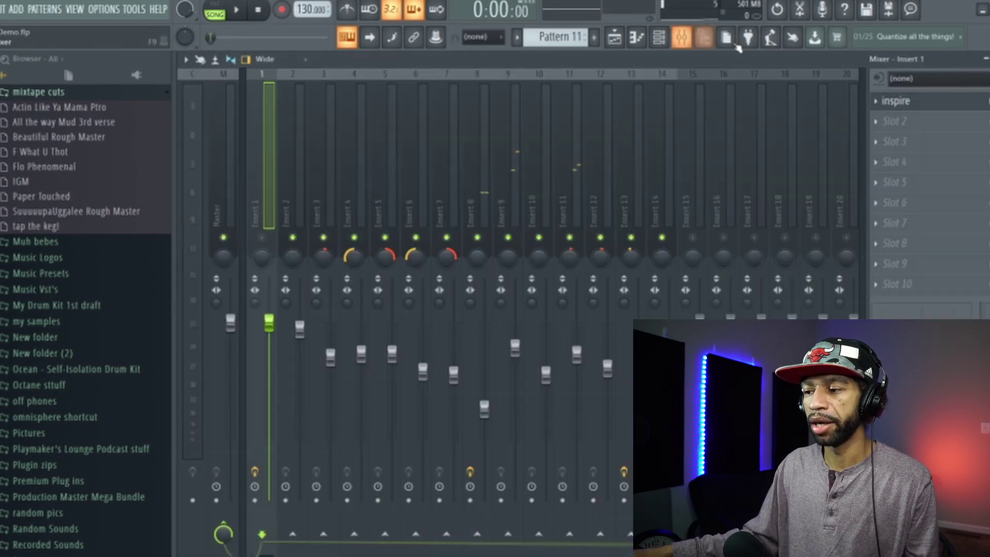
pyautogui.click(908, 102)
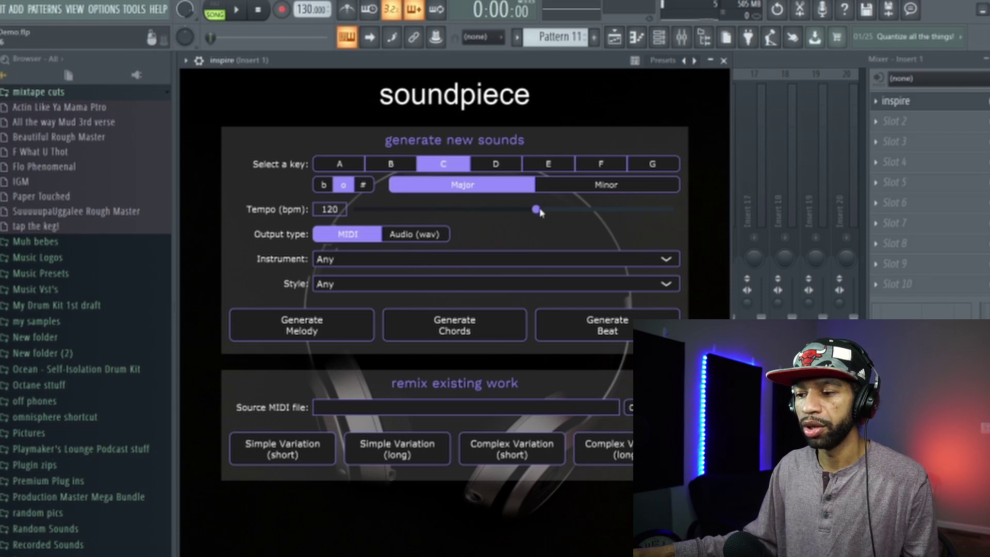
pyautogui.moveTo(536, 211); pyautogui.dragTo(583, 215)
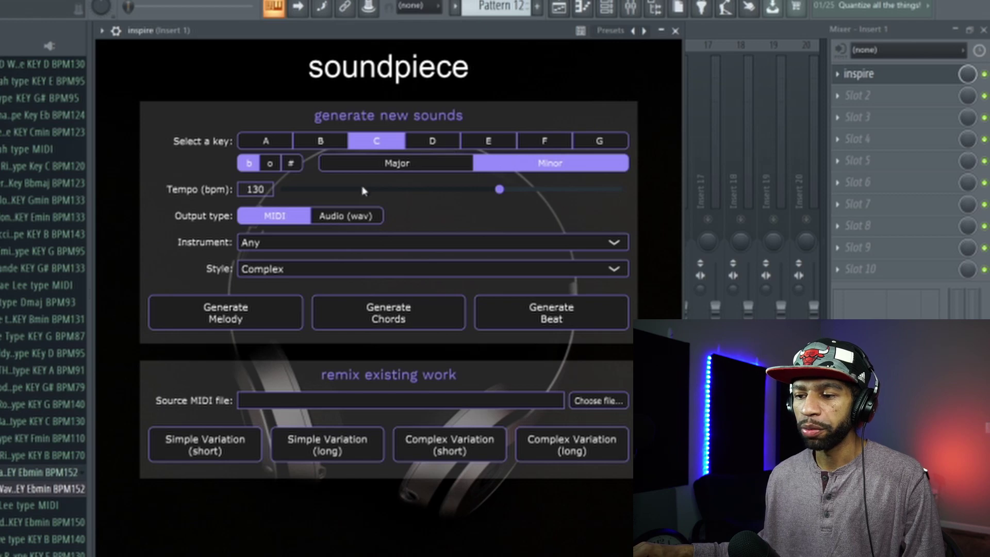
# Set the plugin's instrument to Keys and generate a MIDI melody
pyautogui.click(616, 243)
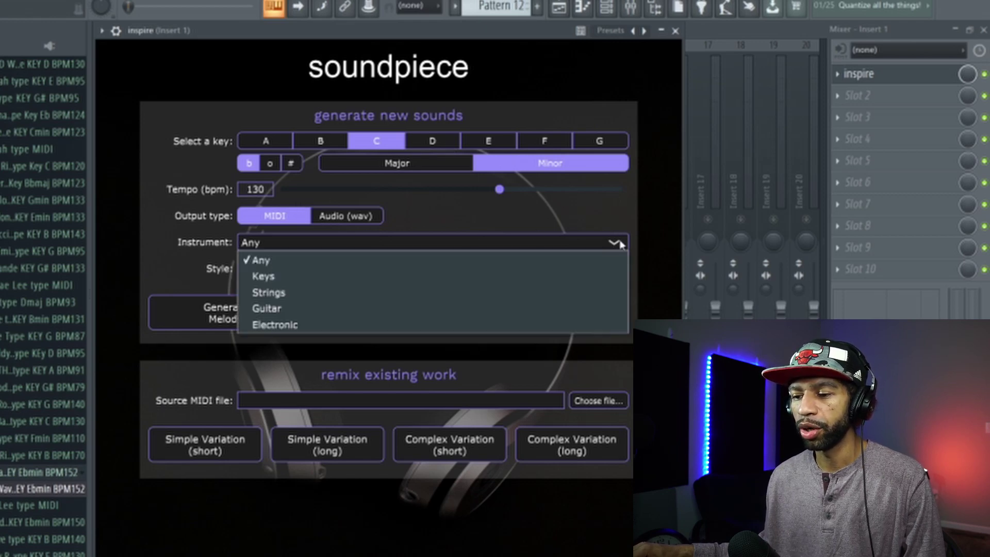
pyautogui.click(497, 281)
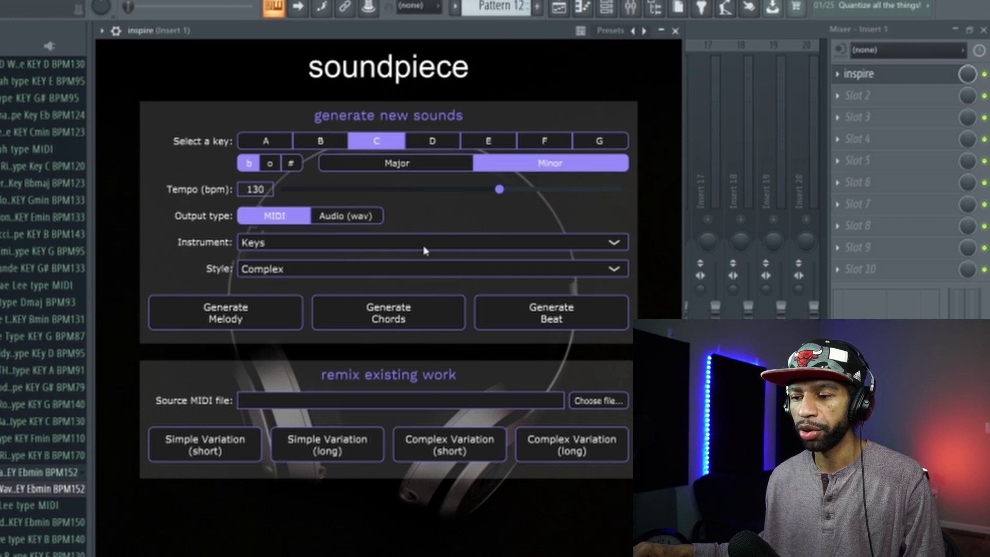
pyautogui.click(233, 320)
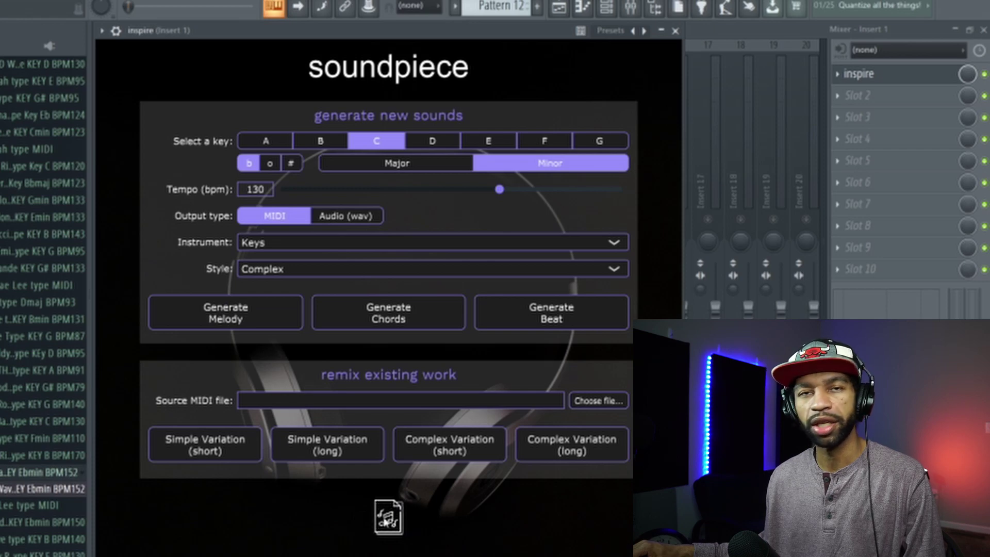
# Place the generated MIDI on the Room Piano v3 #2 channel in the Channel rack and play it back
pyautogui.moveTo(386, 520); pyautogui.dragTo(565, 45)
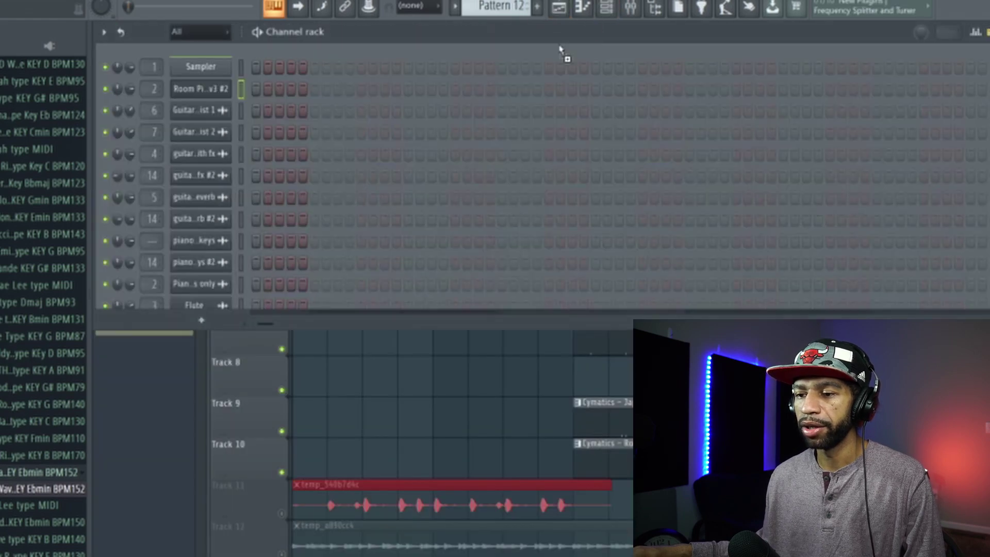
pyautogui.moveTo(252, 124); pyautogui.dragTo(204, 96)
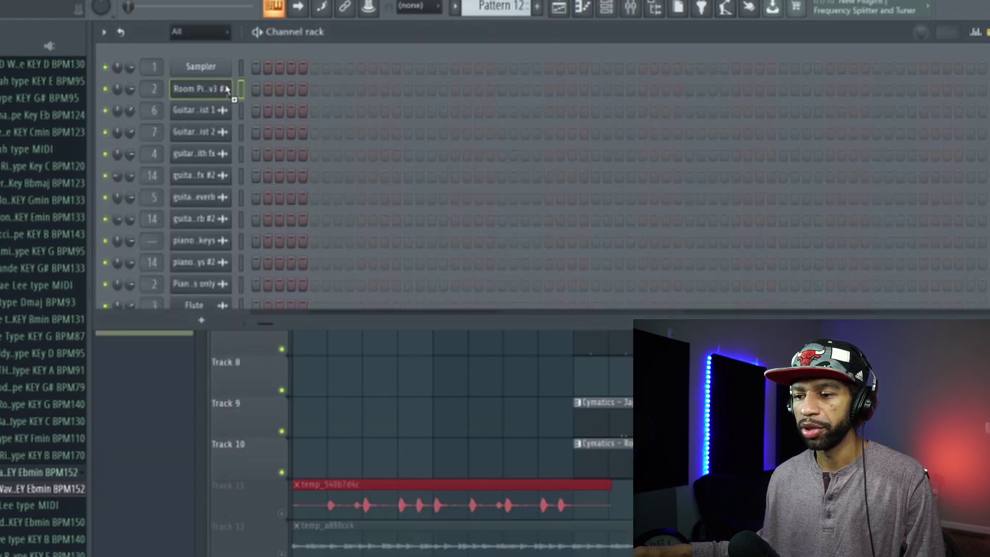
pyautogui.moveTo(263, 88); pyautogui.dragTo(272, 90)
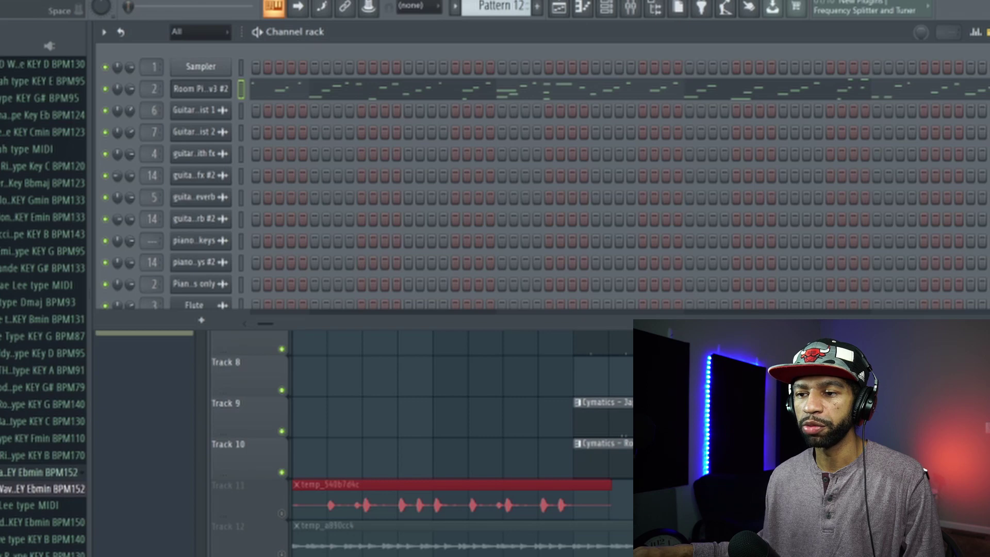
pyautogui.press('space')
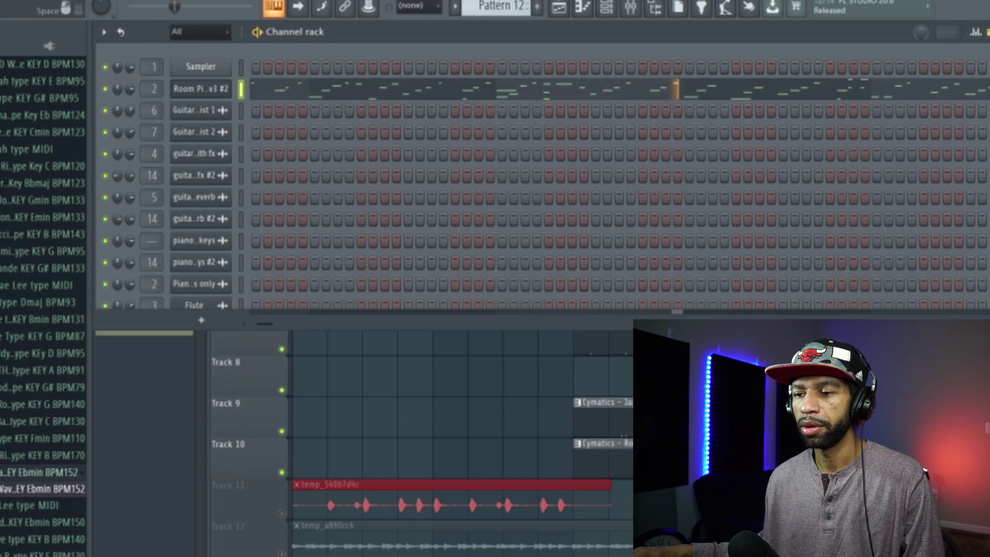
pyautogui.press('space')
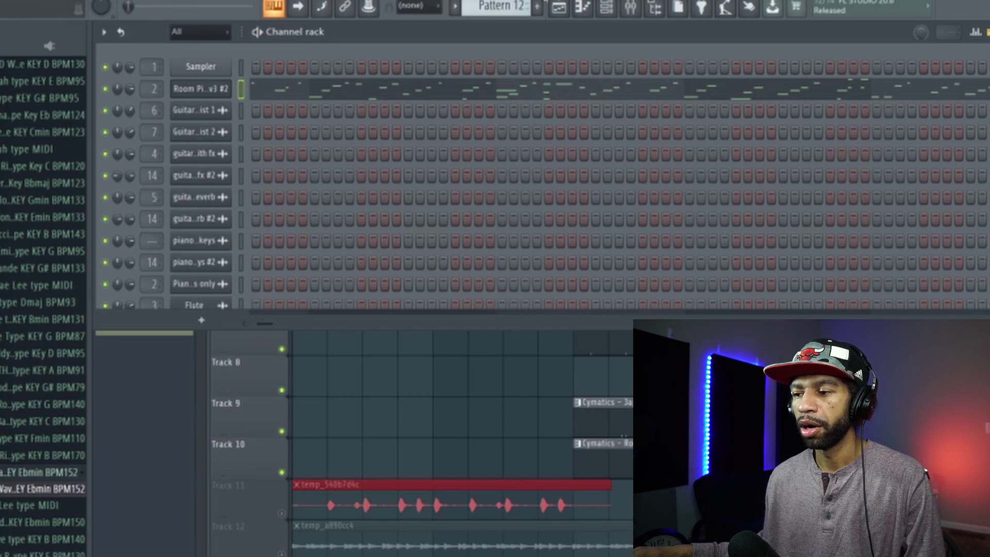
# Reopen the inspire plugin from mixer Insert 1 and generate another MIDI melody with the same settings
pyautogui.click(606, 7)
pyautogui.click(630, 8)
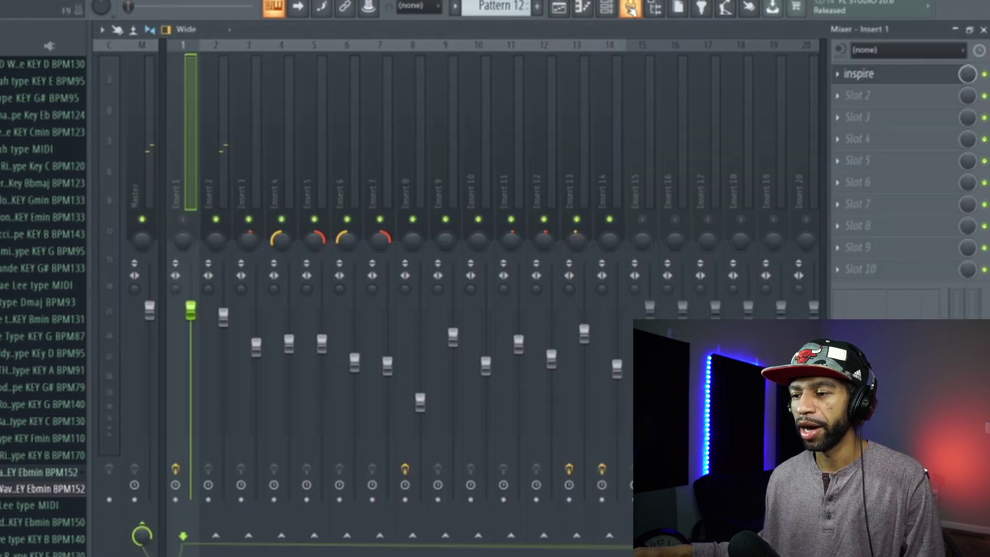
pyautogui.click(870, 76)
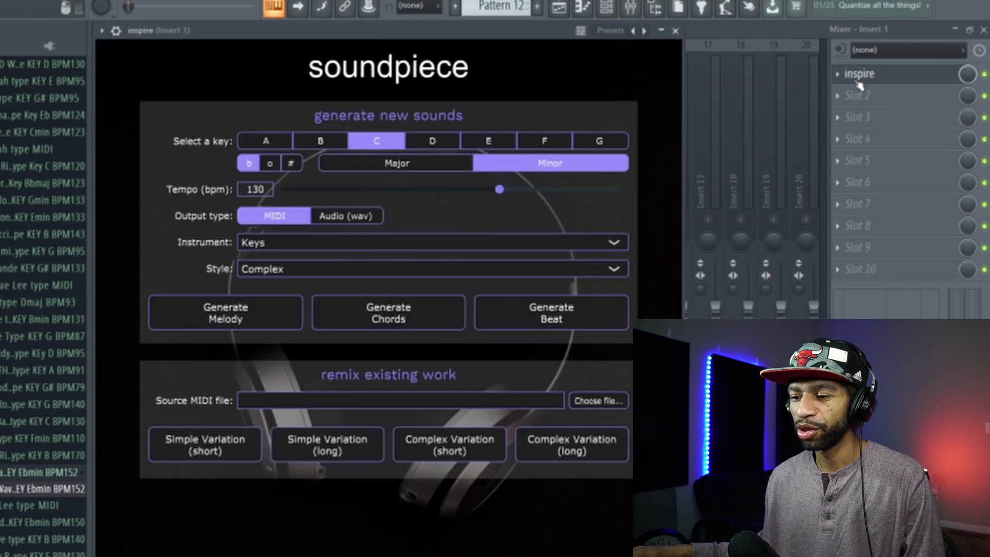
pyautogui.click(248, 320)
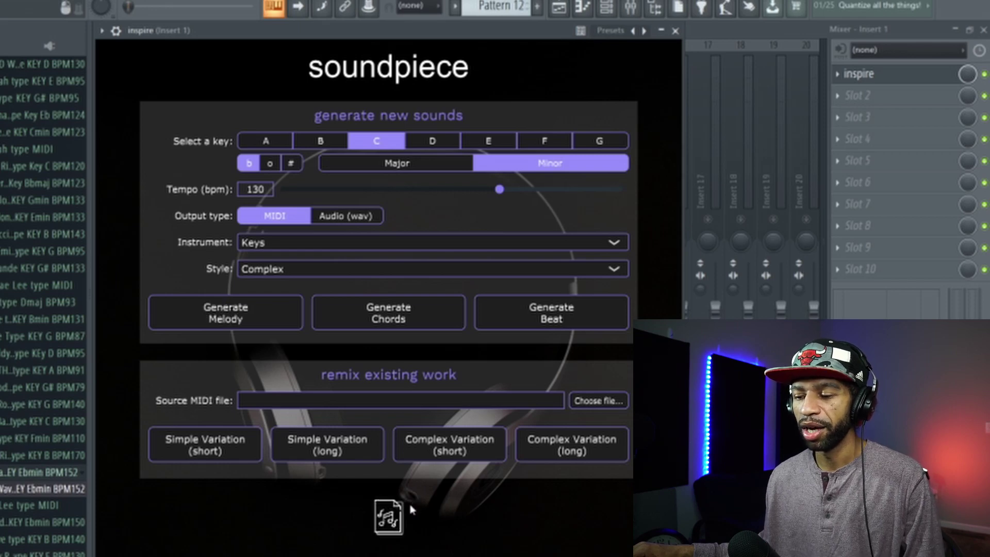
# Replace the Room Piano v3 #2 notes with the newly generated MIDI and play the pattern
pyautogui.moveTo(388, 517); pyautogui.dragTo(550, 276)
pyautogui.moveTo(592, 29); pyautogui.dragTo(604, 9)
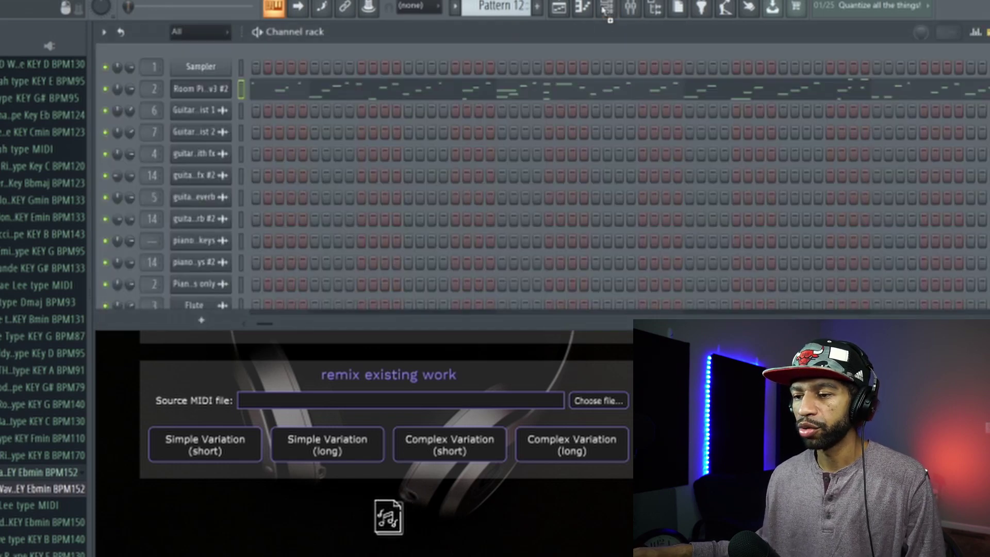
pyautogui.moveTo(587, 49); pyautogui.dragTo(472, 96)
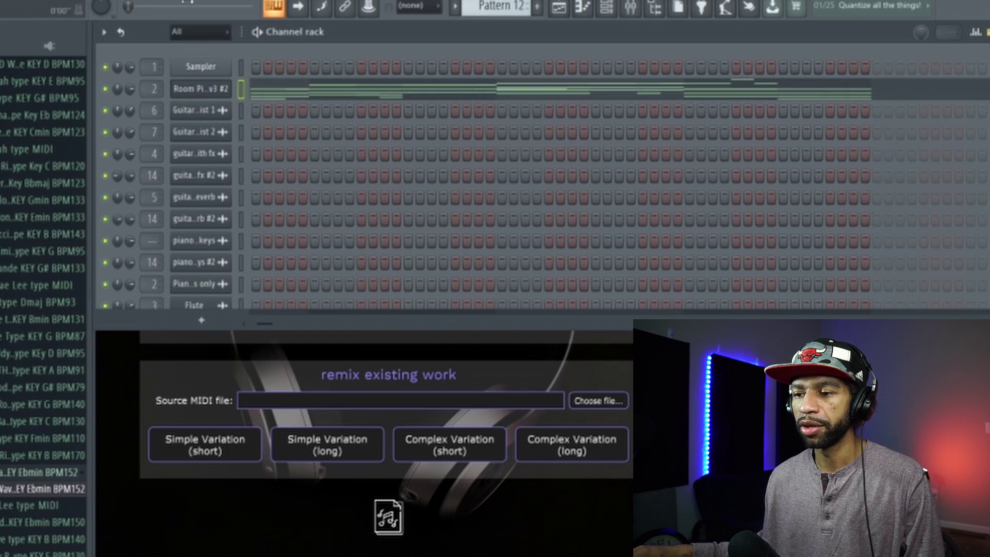
pyautogui.press('space')
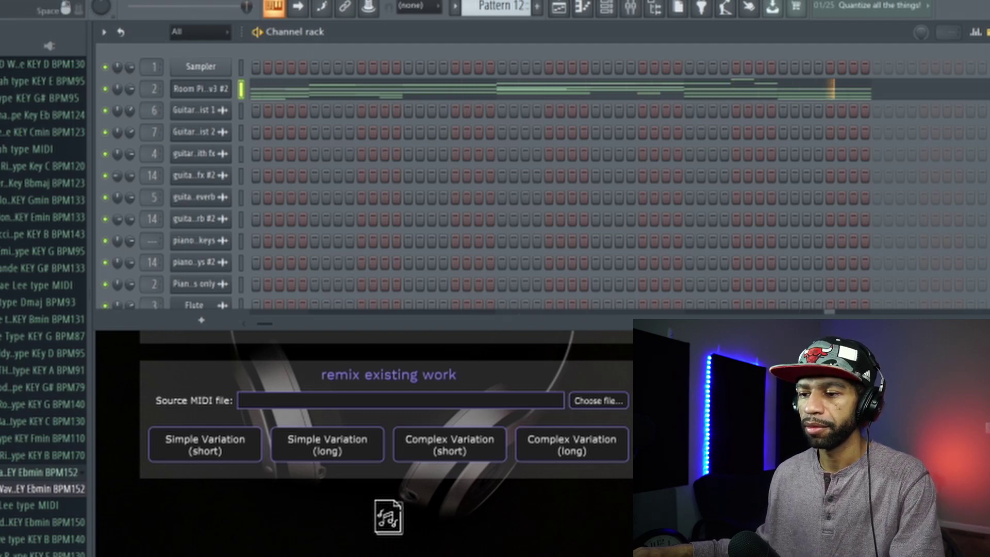
# Transpose all Room Piano v3 #2 notes up one octave in the Piano roll and play them back
pyautogui.click(333, 99)
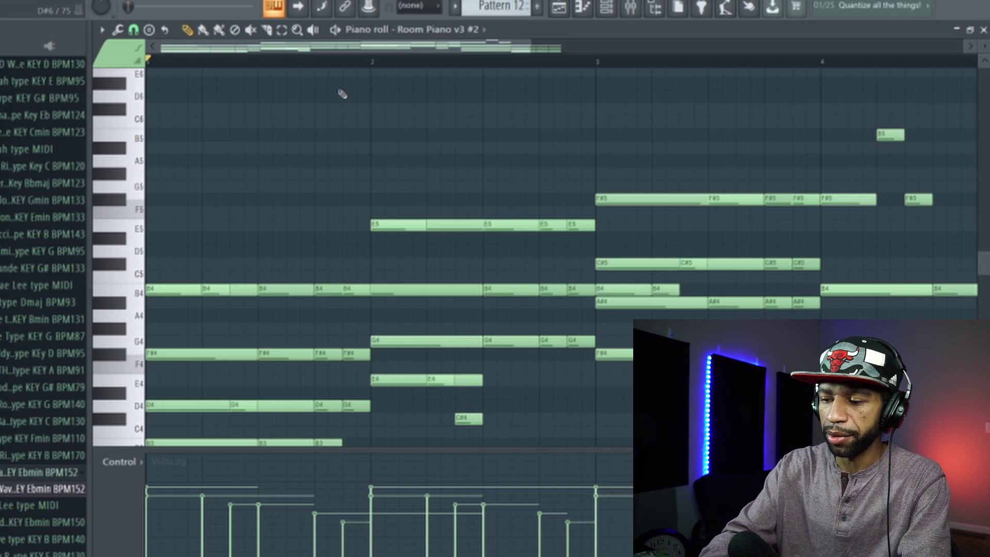
pyautogui.hotkey('ctrl', 'a')
pyautogui.hotkey('ctrl', 'Up')
pyautogui.press('space')
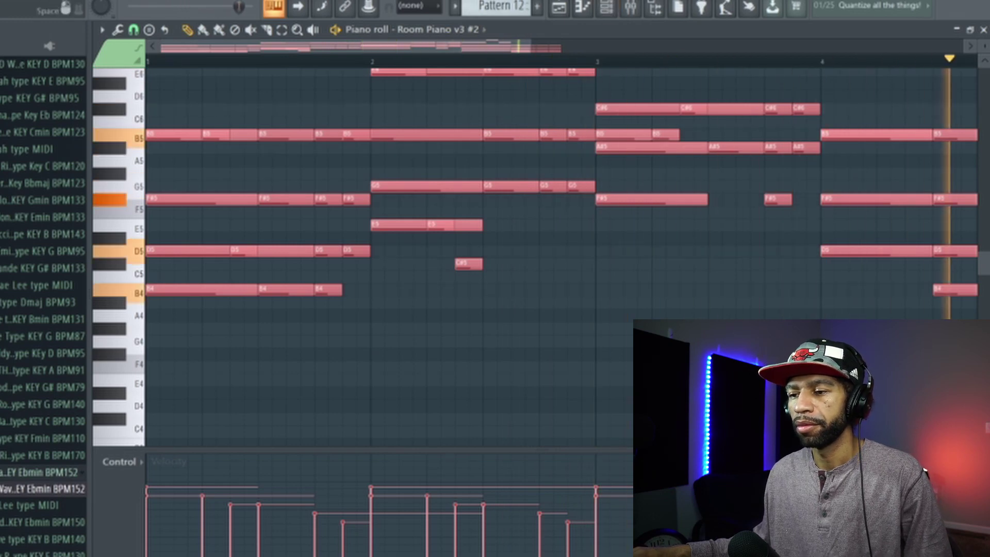
pyautogui.press('space')
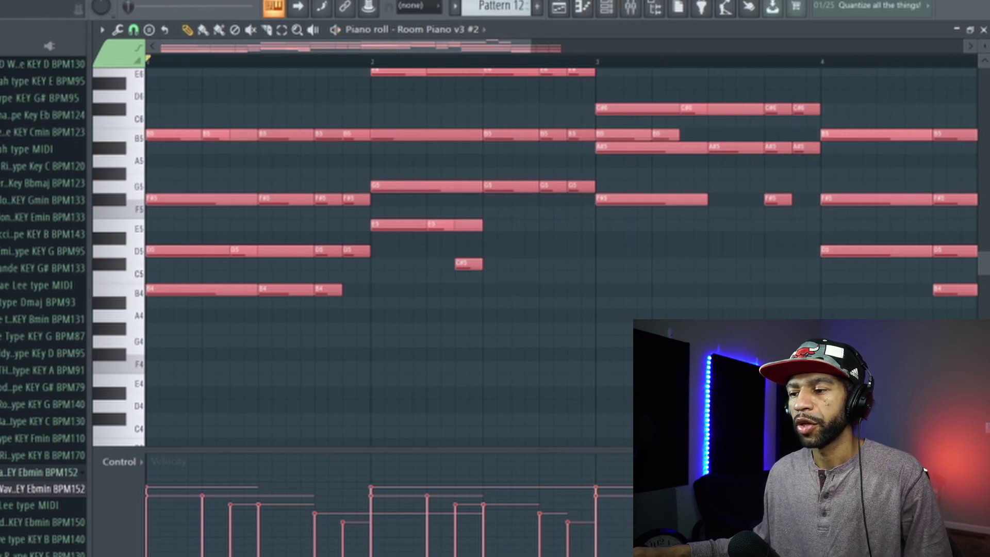
# Generate MIDI chords with the inspire plugin on mixer Insert 1 and place them on the Room Piano v3 #2 channel
pyautogui.click(608, 10)
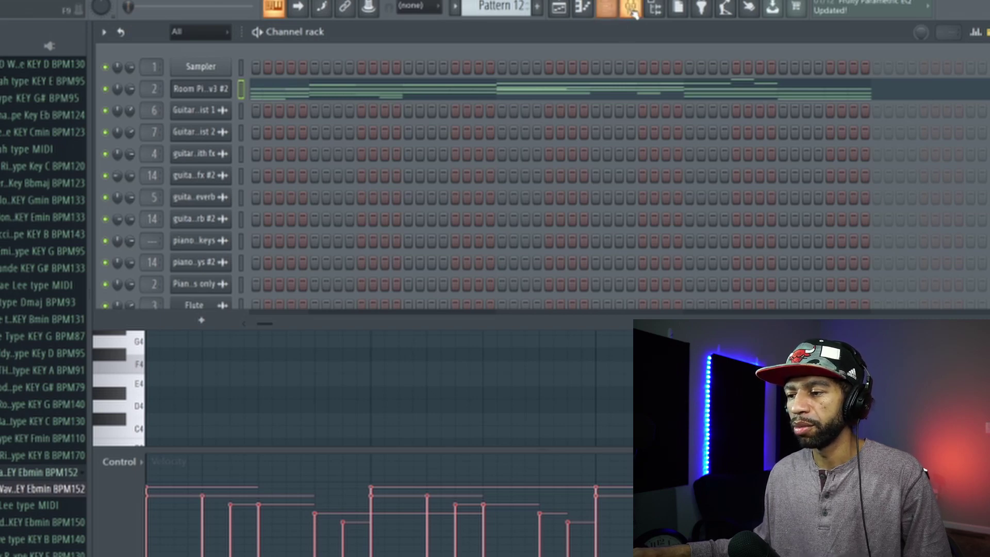
pyautogui.click(625, 9)
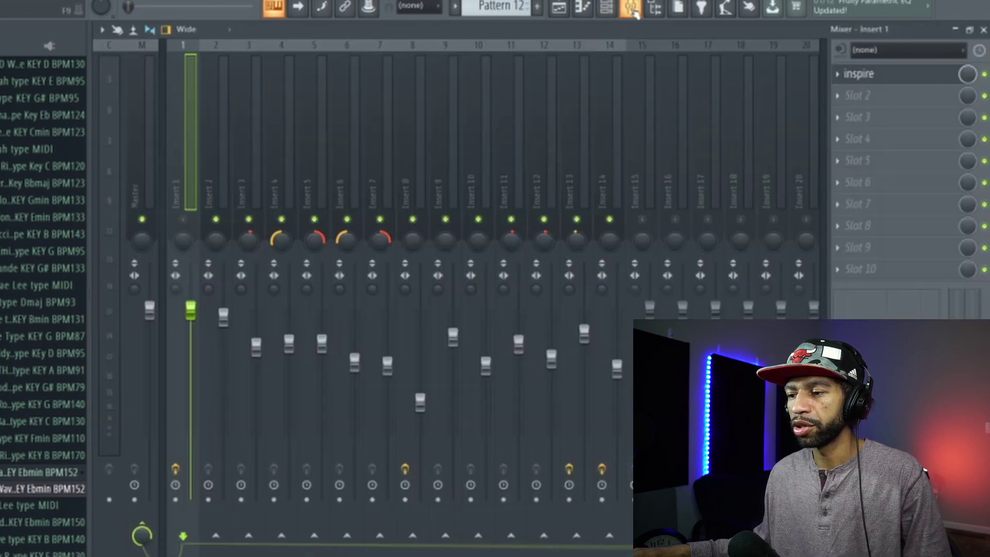
pyautogui.click(868, 76)
pyautogui.click(380, 316)
pyautogui.moveTo(584, 81); pyautogui.dragTo(396, 94)
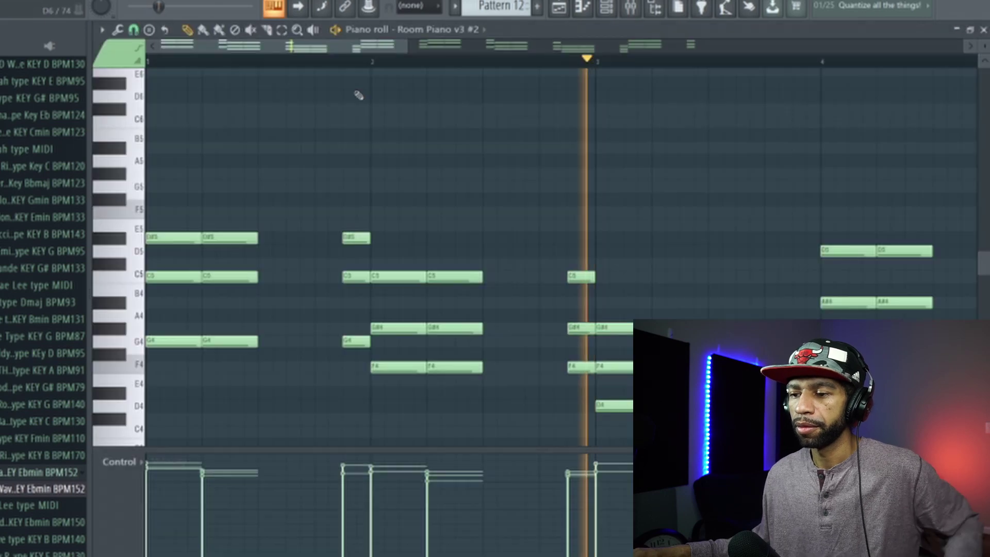
# Transpose all the chord notes up one octave in the Piano roll and play them back
pyautogui.click(359, 95)
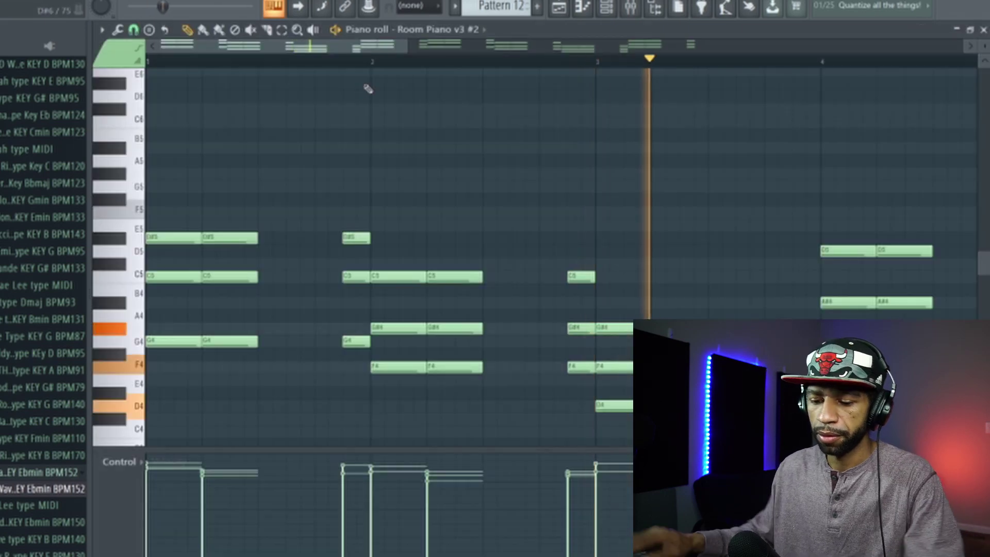
pyautogui.hotkey('ctrl', 'a')
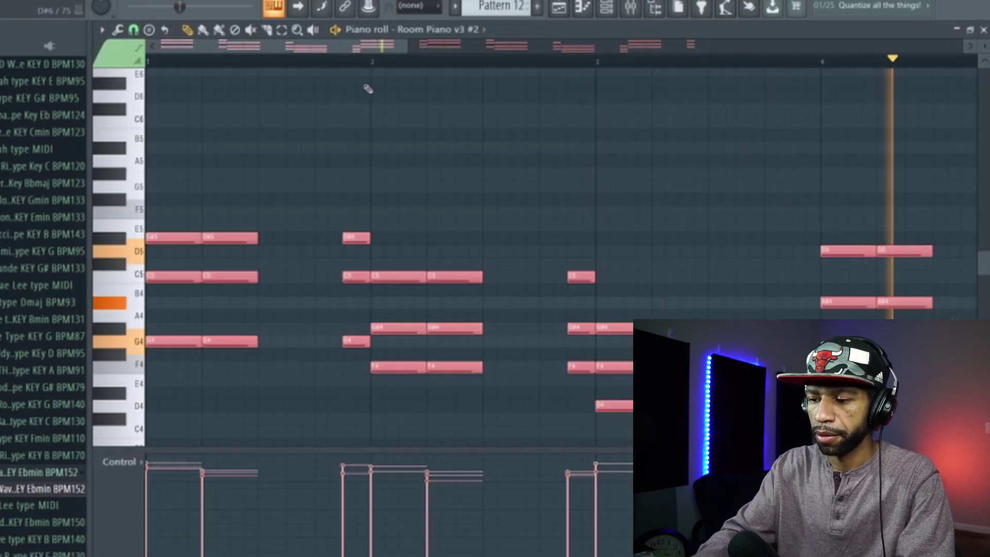
pyautogui.hotkey('ctrl', 'Up')
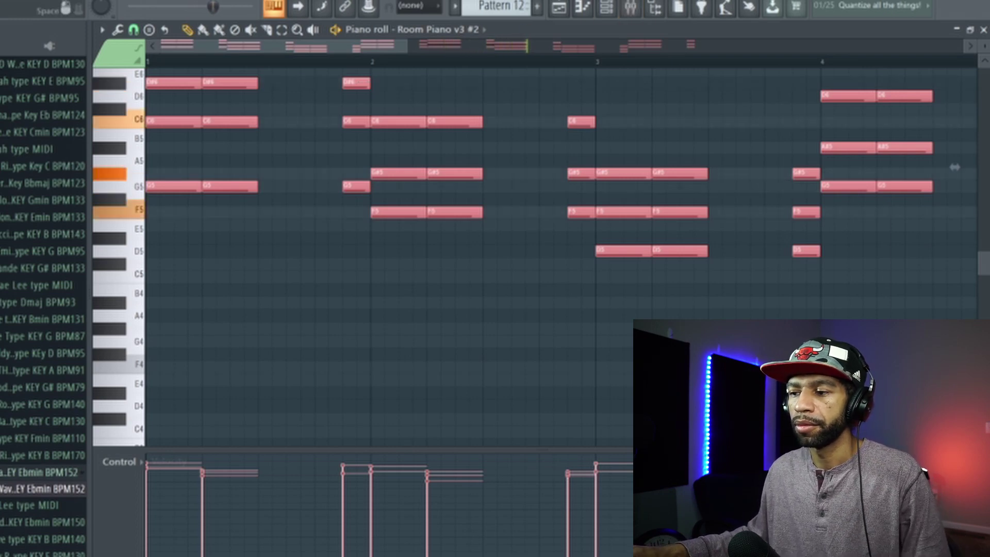
pyautogui.press('space')
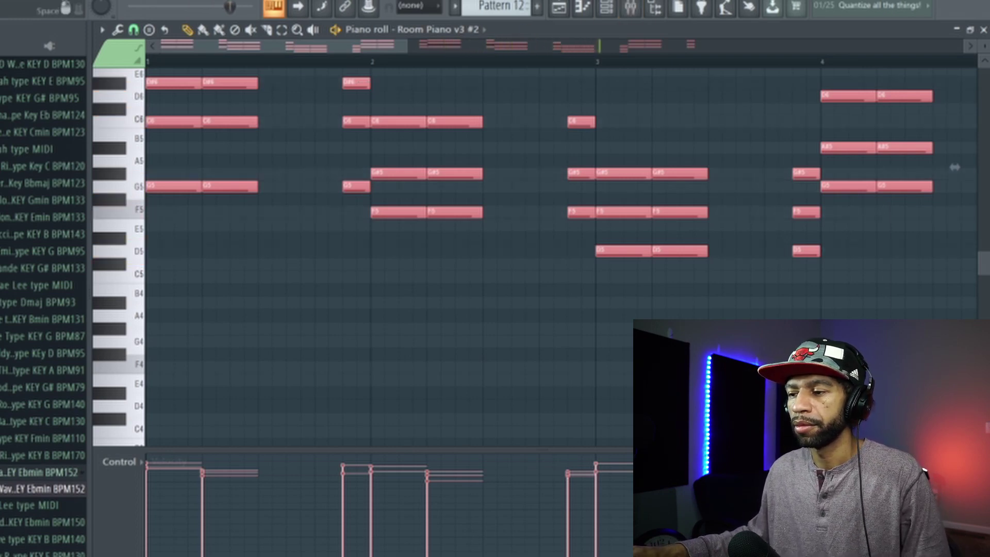
pyautogui.press('space')
pyautogui.press('space')
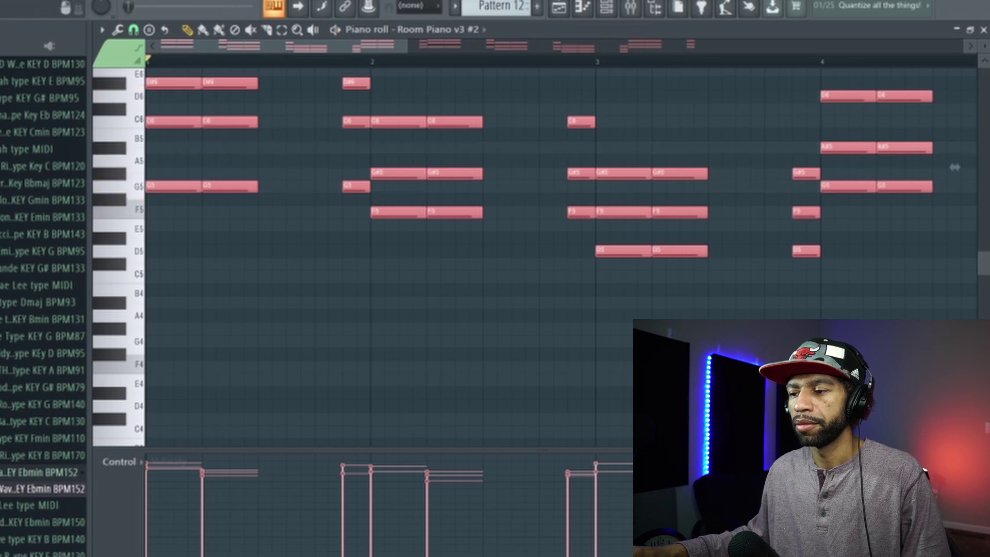
# Reopen the inspire plugin from mixer Insert 1 and generate another set of MIDI chords with the same settings
pyautogui.click(607, 9)
pyautogui.click(630, 8)
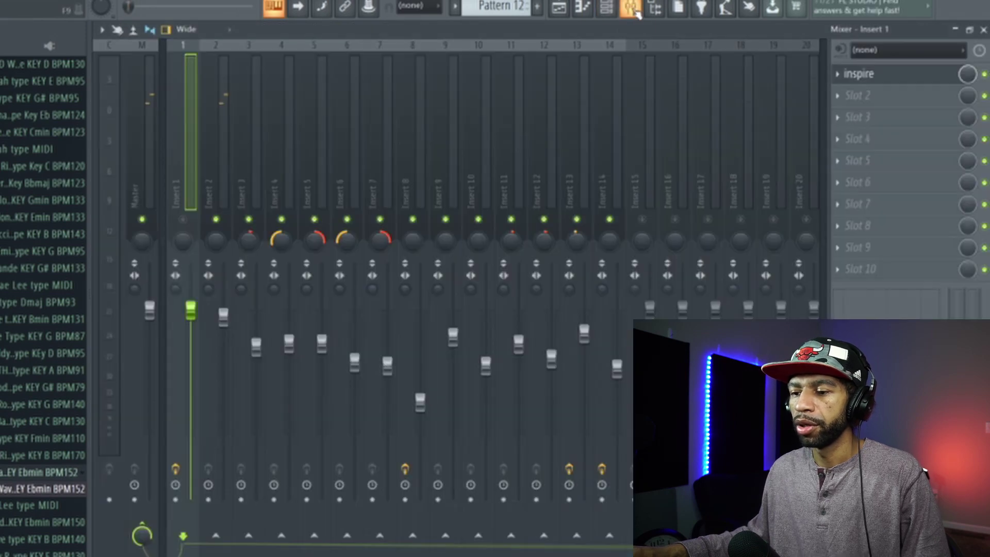
pyautogui.click(876, 75)
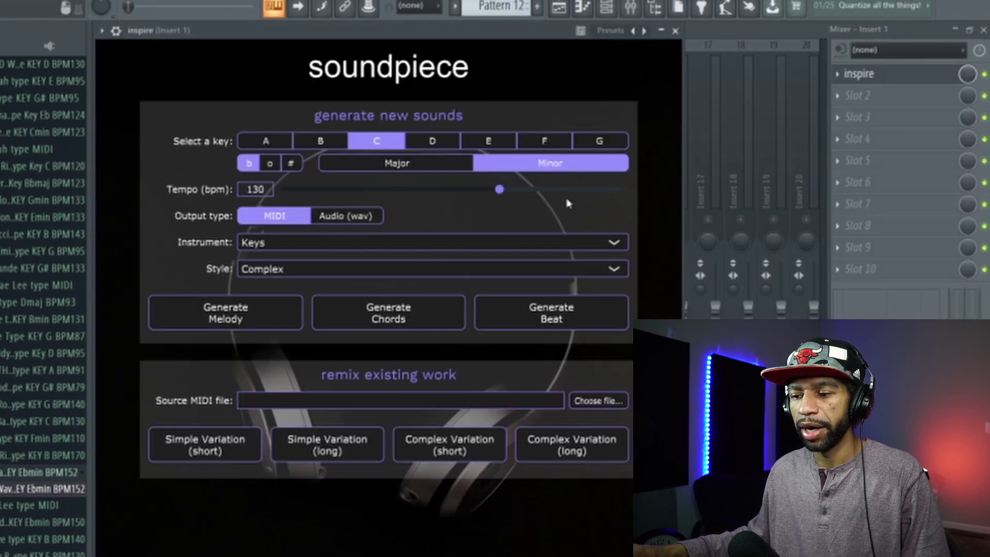
pyautogui.click(403, 321)
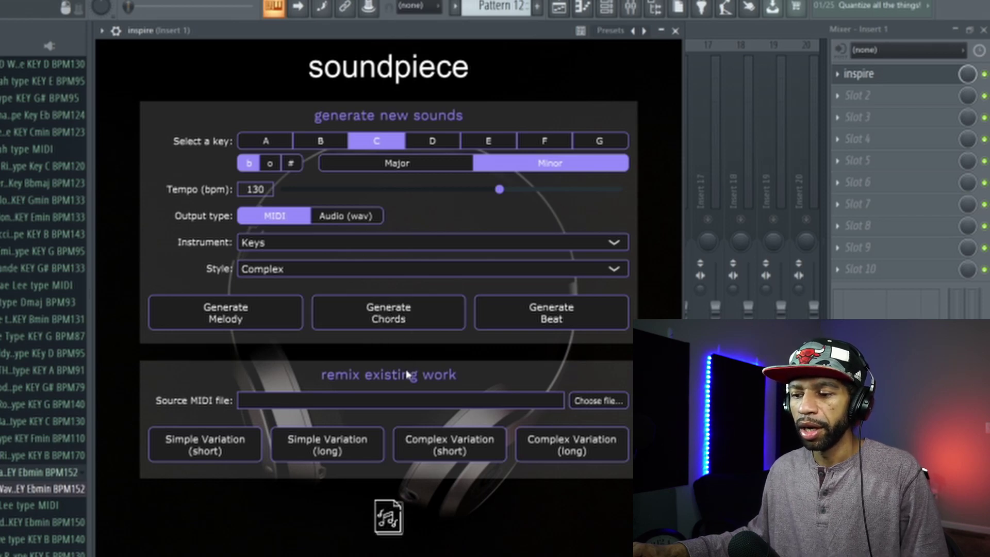
# Replace the Room Piano v3 #2 notes with the new MIDI chords and open them in the Piano roll during playback
pyautogui.click(602, 8)
pyautogui.moveTo(585, 62); pyautogui.dragTo(524, 91)
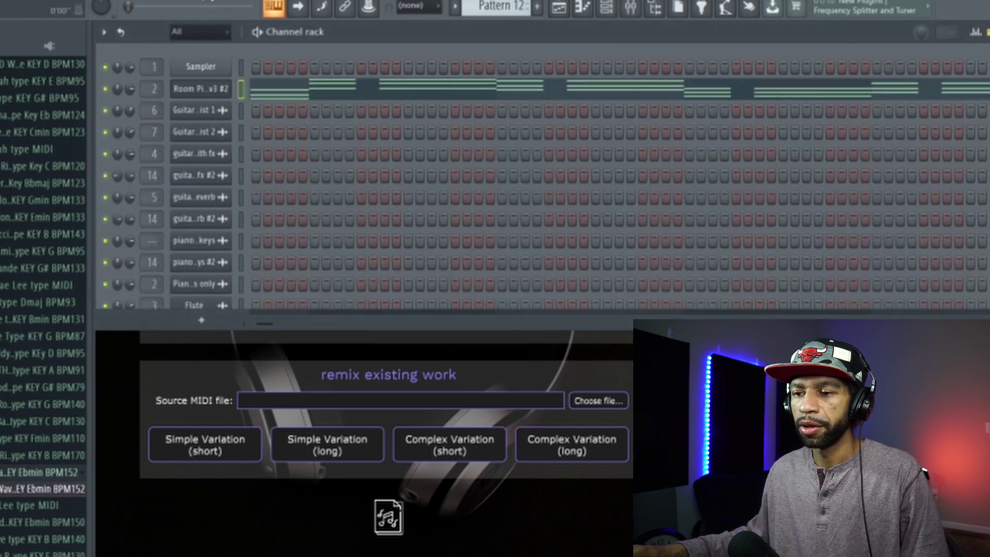
pyautogui.click(314, 93)
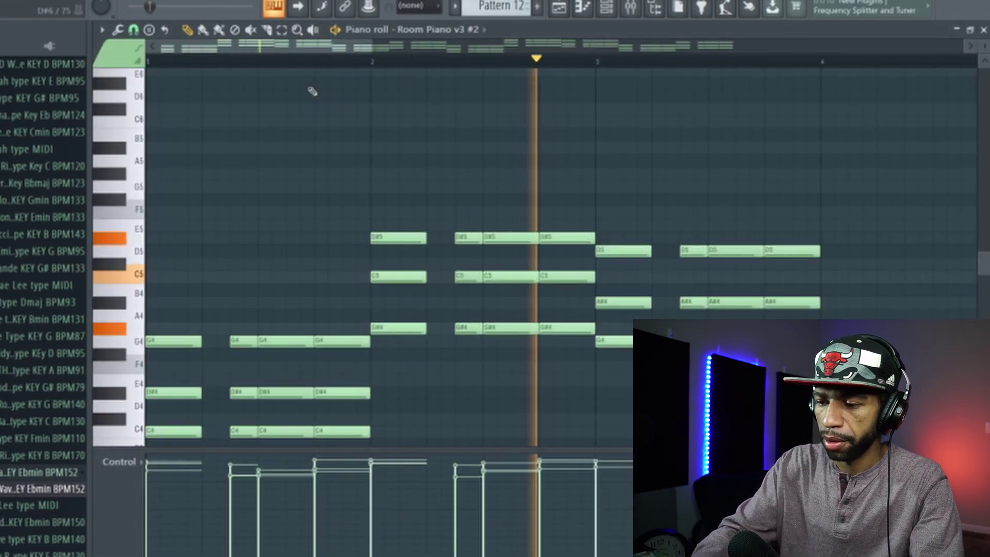
# Transpose all of the replacement chords up one octave, then stop playback
pyautogui.hotkey('ctrl', 'a')
pyautogui.hotkey('ctrl', 'Up')
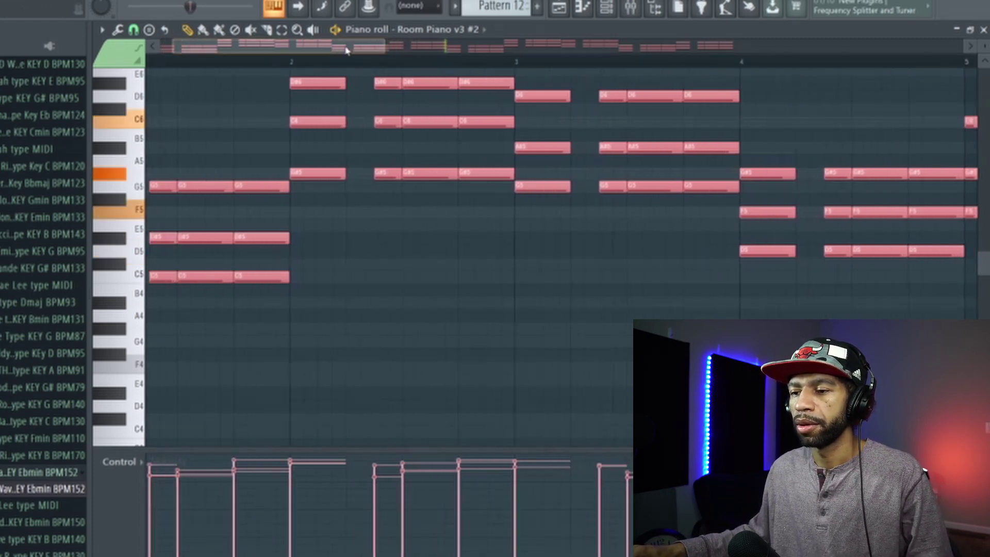
pyautogui.moveTo(345, 50); pyautogui.dragTo(325, 50)
pyautogui.press('space')
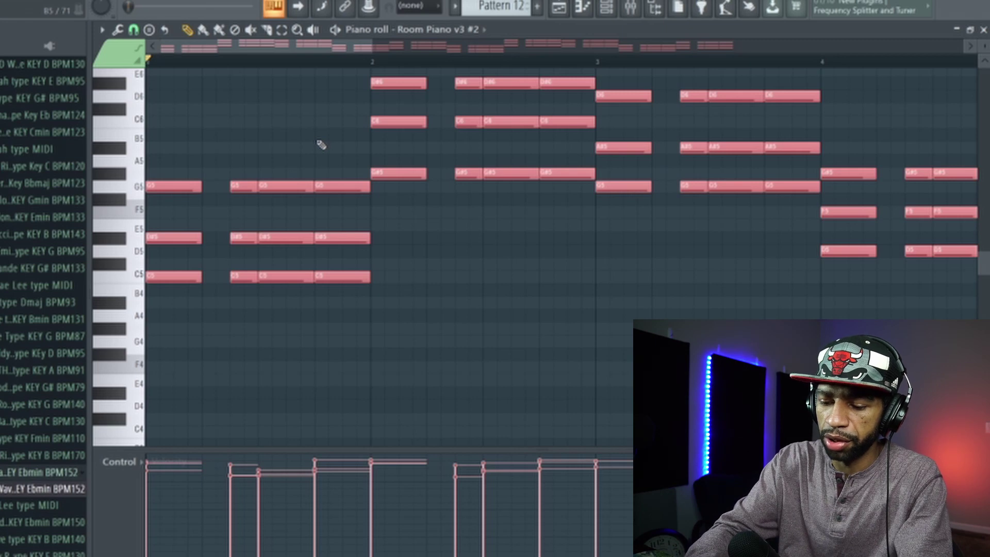
# Strum the Room Piano v3 #2 chords with the Strumizer and play them back
pyautogui.hotkey('alt', 's')
pyautogui.press('space')
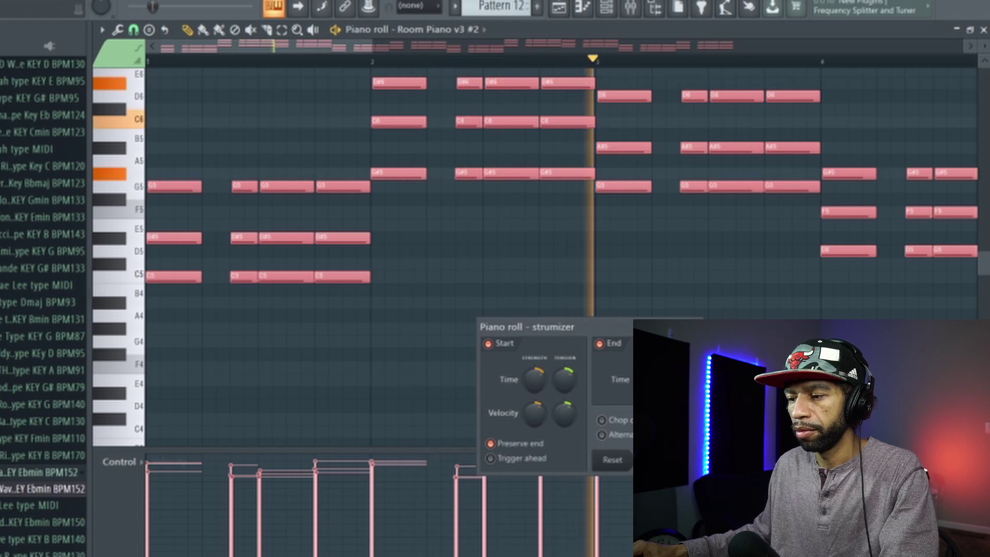
pyautogui.press('space')
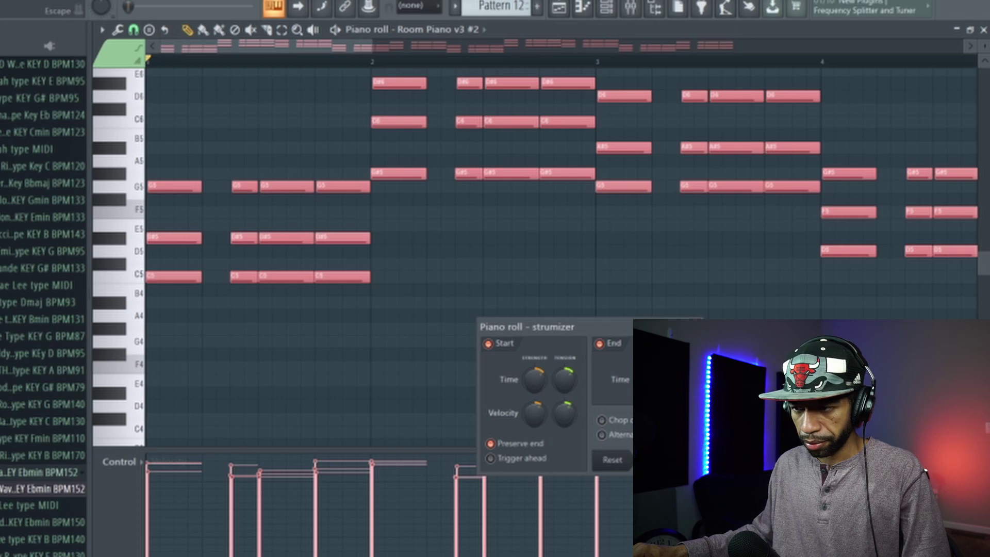
pyautogui.press('Return')
# Solo Track 11 in the Playlist and play back its temp_540b7d4c audio clip
pyautogui.click(630, 8)
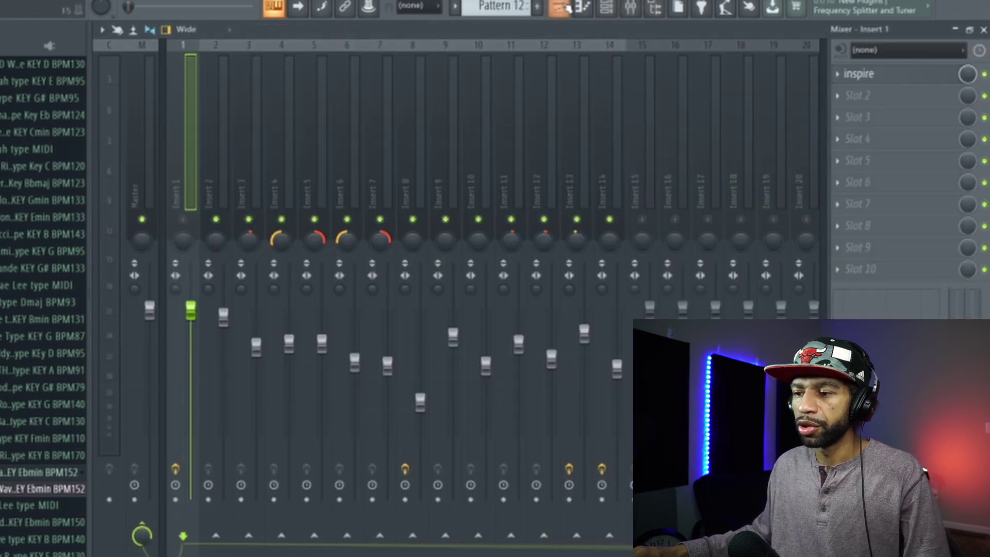
pyautogui.click(559, 8)
pyautogui.keyDown('ctrl'); pyautogui.click(282, 513); pyautogui.keyUp('ctrl')
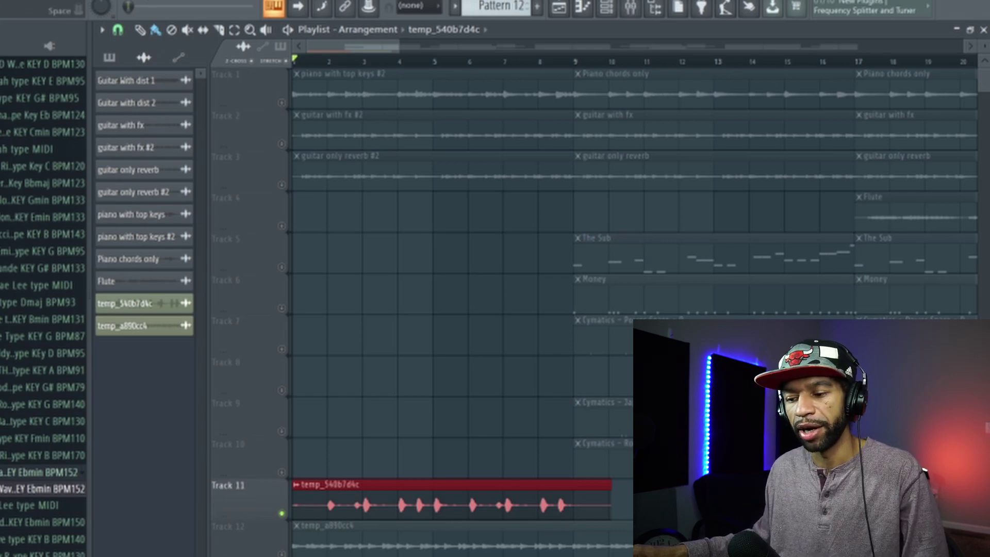
pyautogui.press('space')
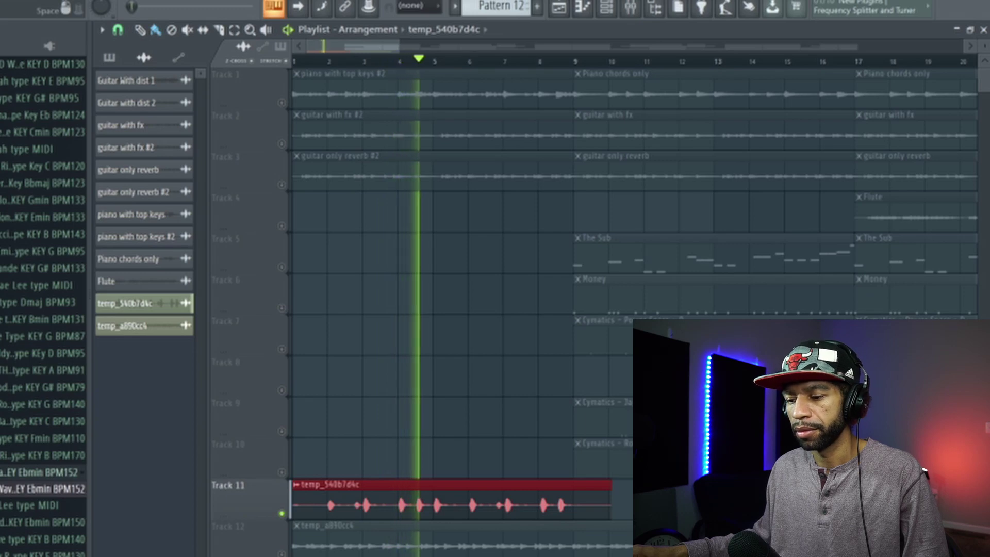
pyautogui.press('space')
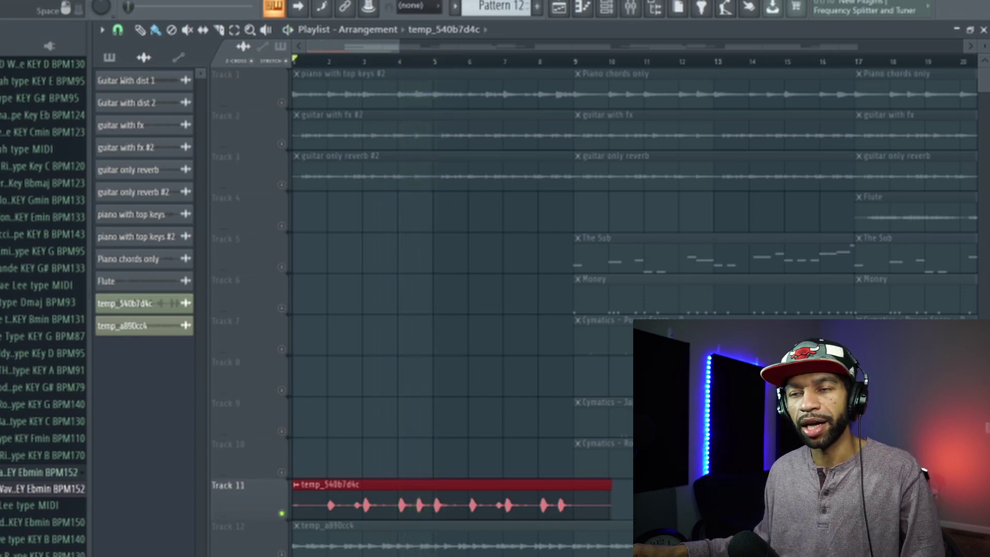
# Generate a melody in the inspire plugin with Audio (wav) output, the Strings instrument and the Any style
pyautogui.click(629, 9)
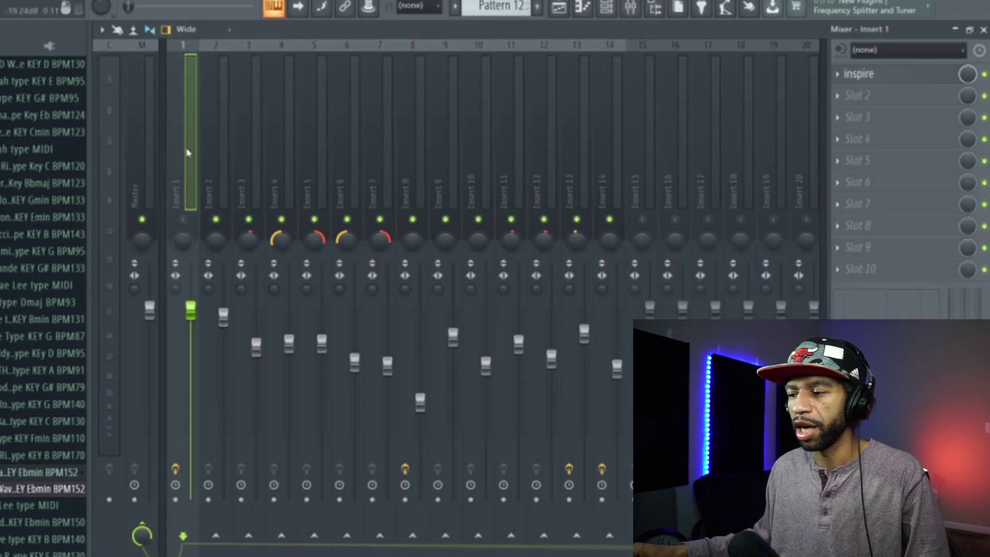
pyautogui.click(870, 77)
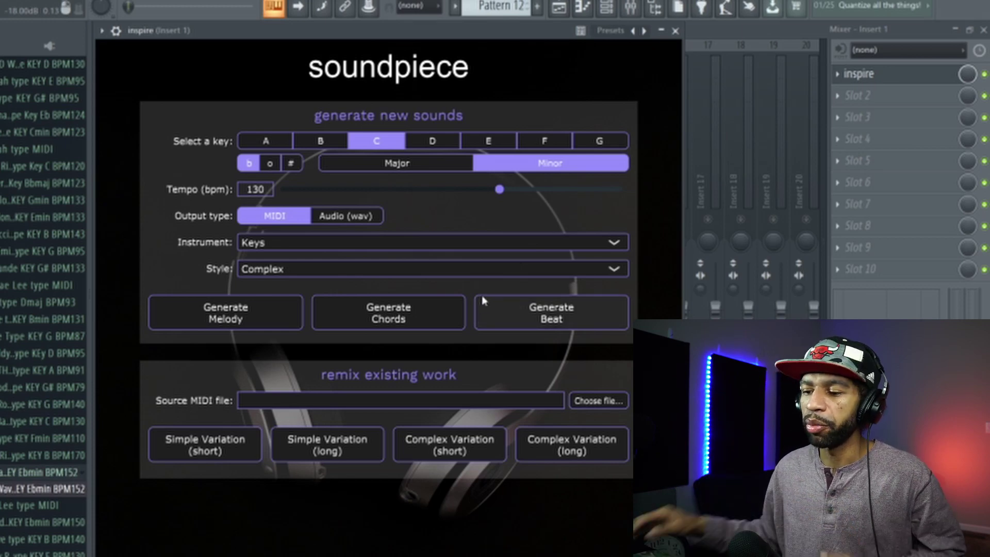
pyautogui.click(347, 215)
pyautogui.click(614, 243)
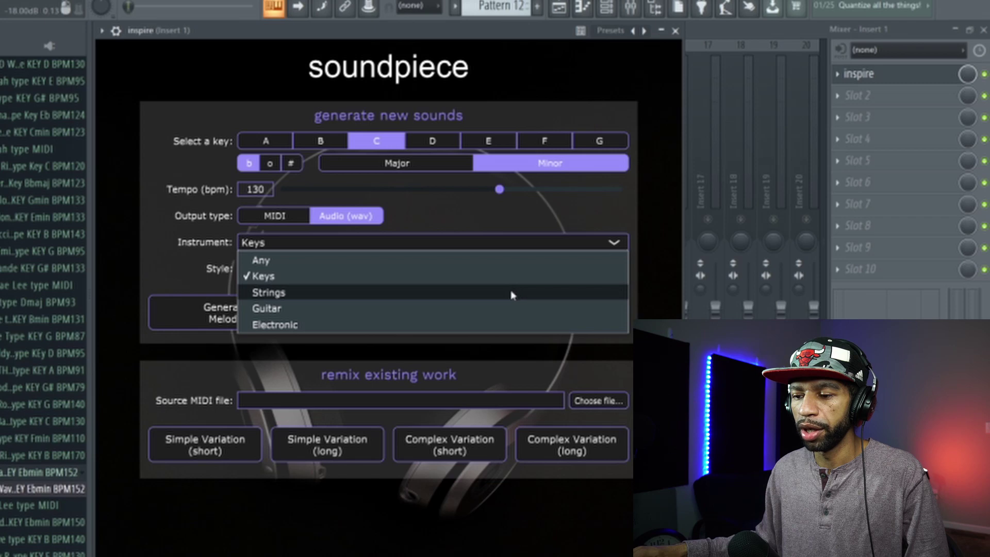
pyautogui.click(499, 292)
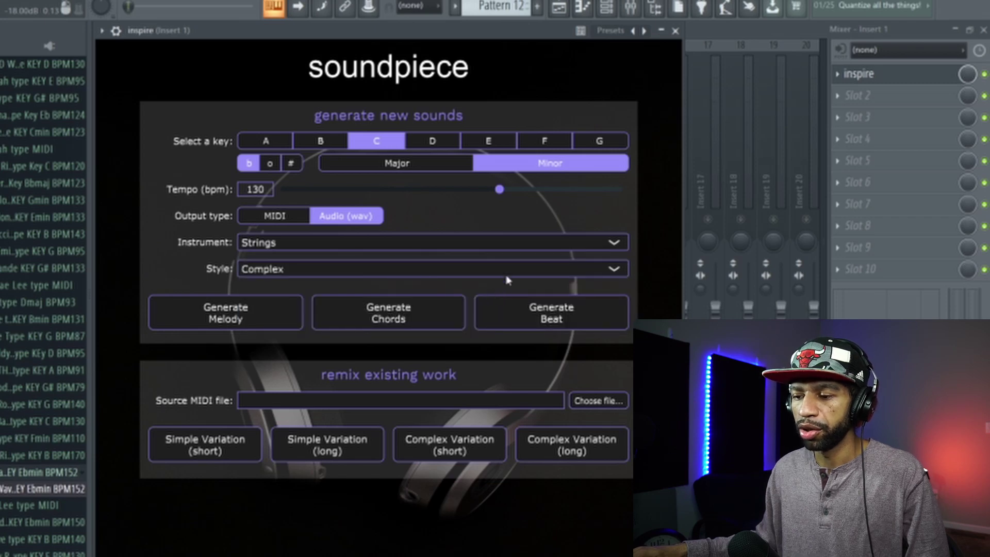
pyautogui.click(615, 270)
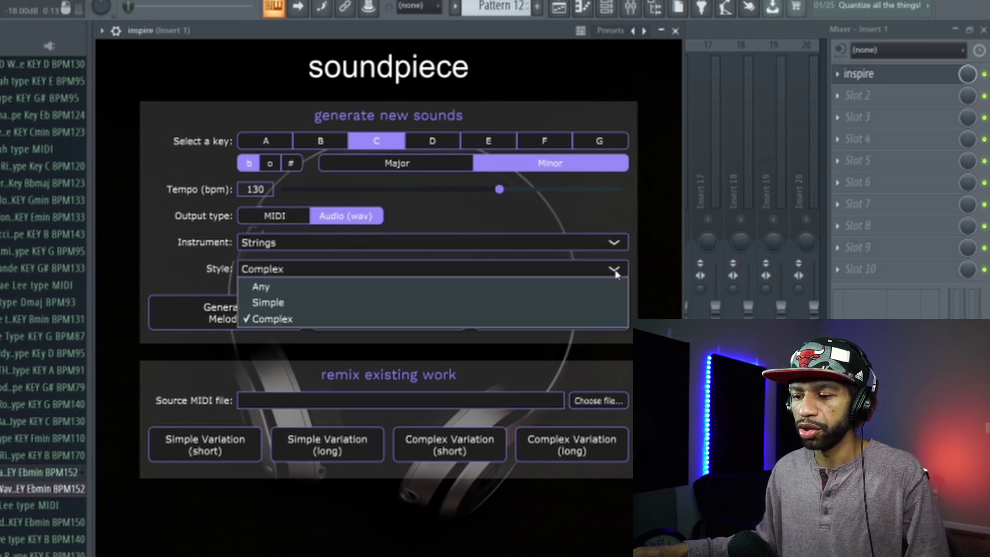
pyautogui.click(555, 287)
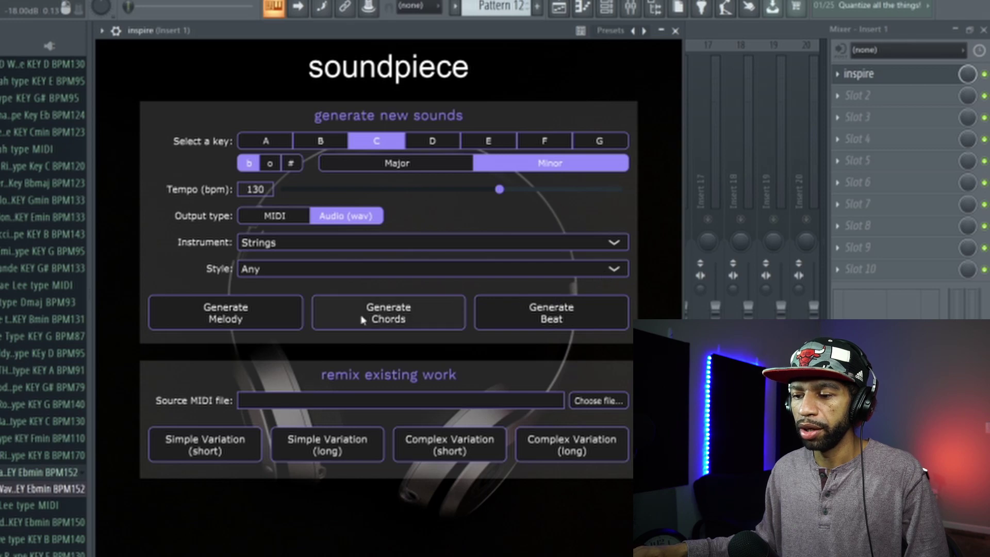
pyautogui.click(246, 316)
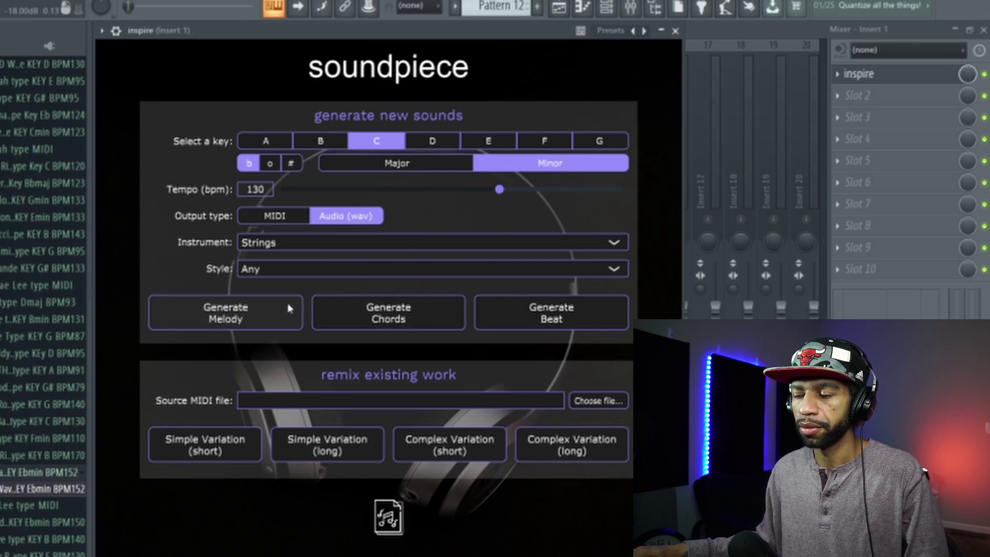
# Replace the temp_540b7d4c clip on Playlist Track 11 with the generated strings audio and play it back
pyautogui.moveTo(387, 517); pyautogui.dragTo(464, 167)
pyautogui.moveTo(537, 24); pyautogui.dragTo(311, 456)
pyautogui.click(302, 450)
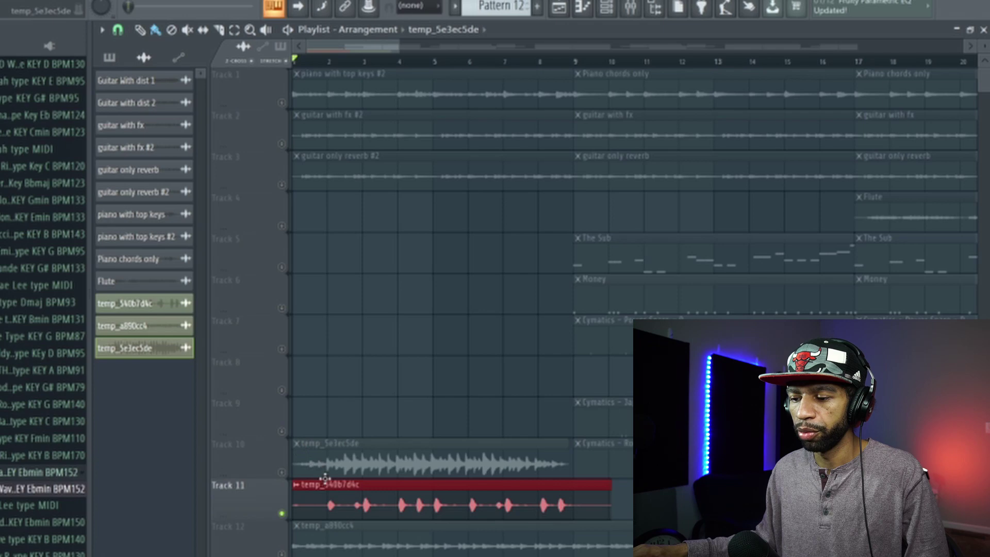
pyautogui.rightClick(331, 506)
pyautogui.moveTo(344, 496); pyautogui.dragTo(343, 497)
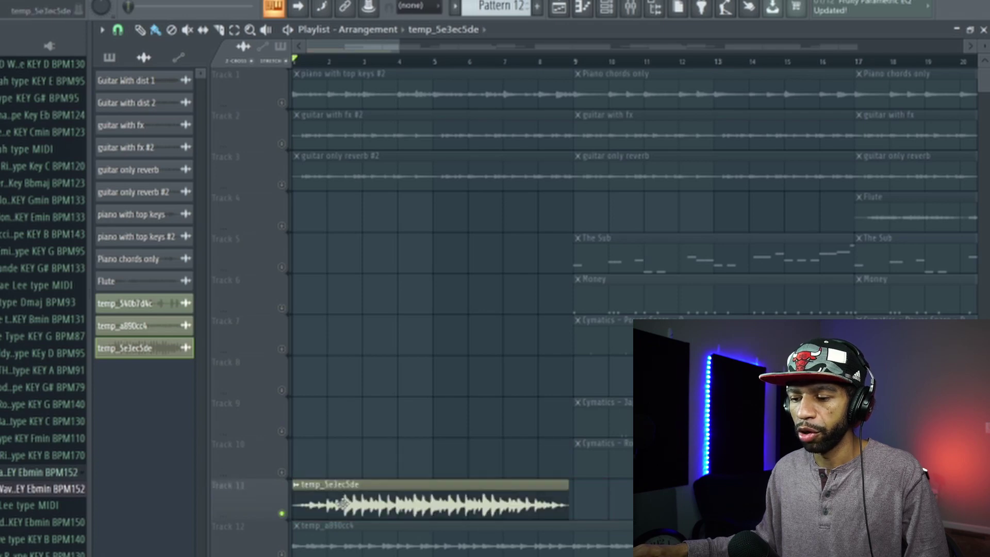
pyautogui.press('space')
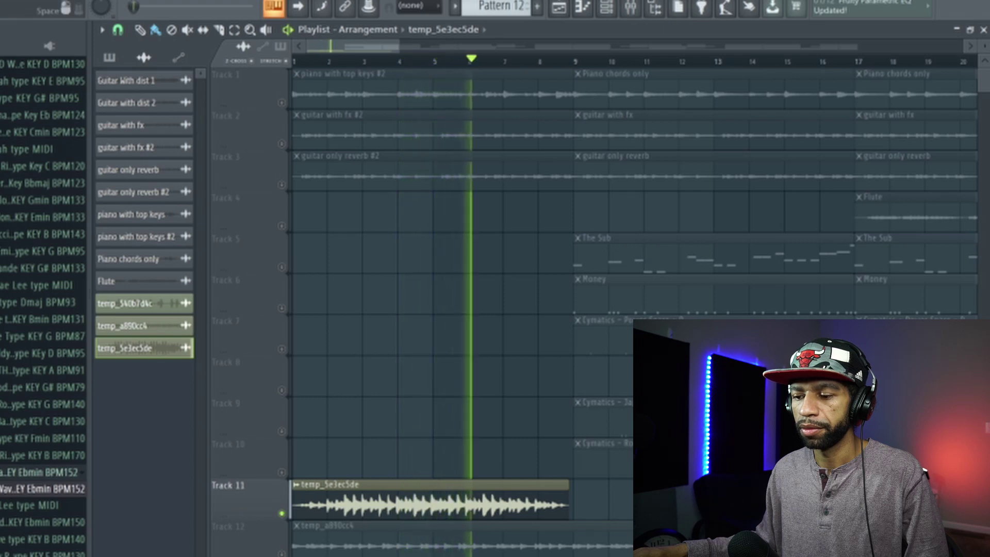
pyautogui.press('space')
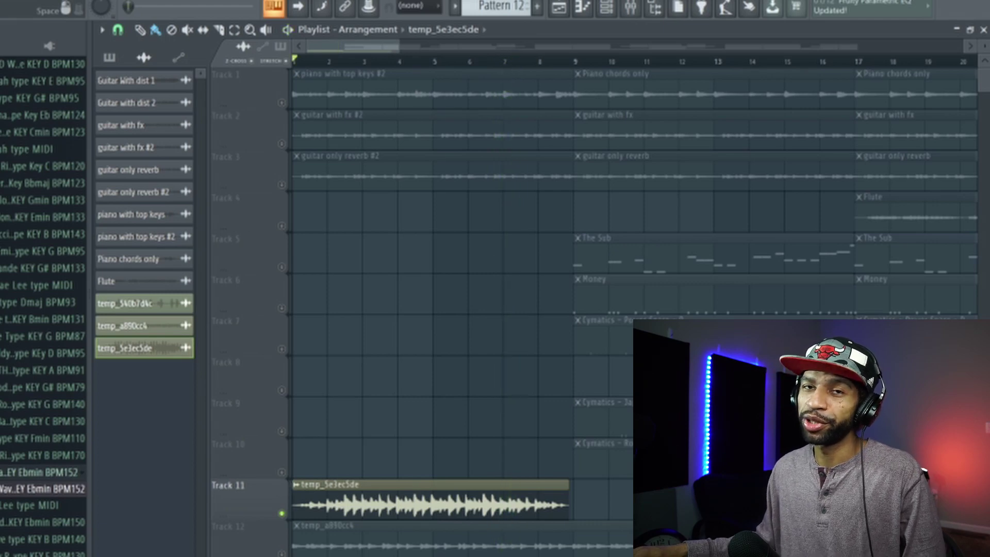
# Delete the strings audio clip from Track 11 and return to mixer Insert 1
pyautogui.rightClick(322, 501)
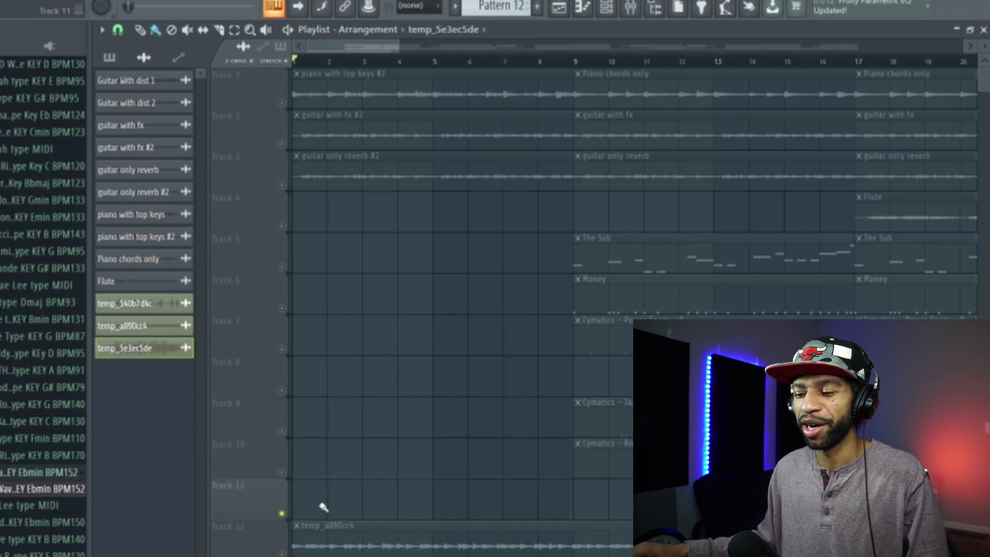
pyautogui.click(626, 7)
pyautogui.click(607, 11)
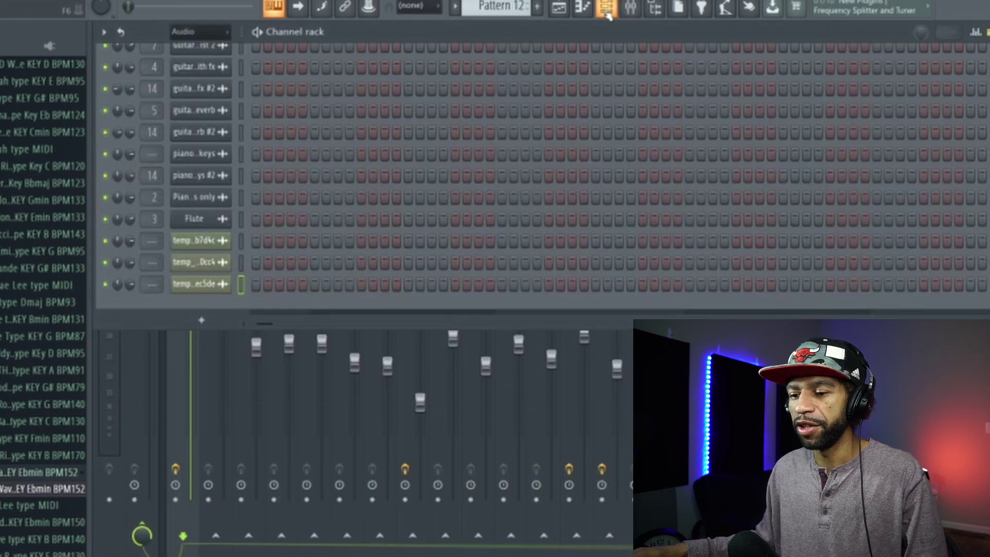
pyautogui.click(607, 7)
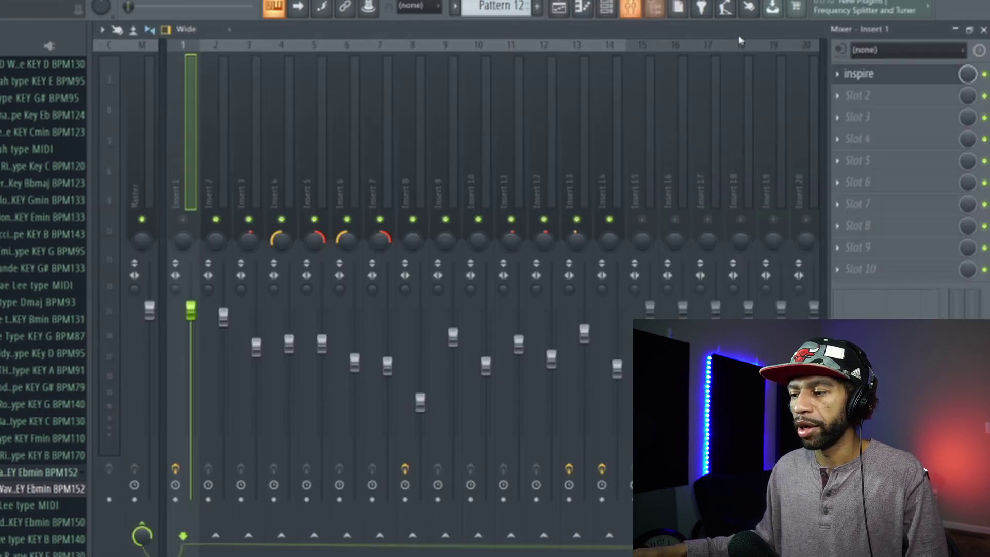
# Generate a beat in the inspire plugin with Audio (wav) output and the Any instrument
pyautogui.click(867, 74)
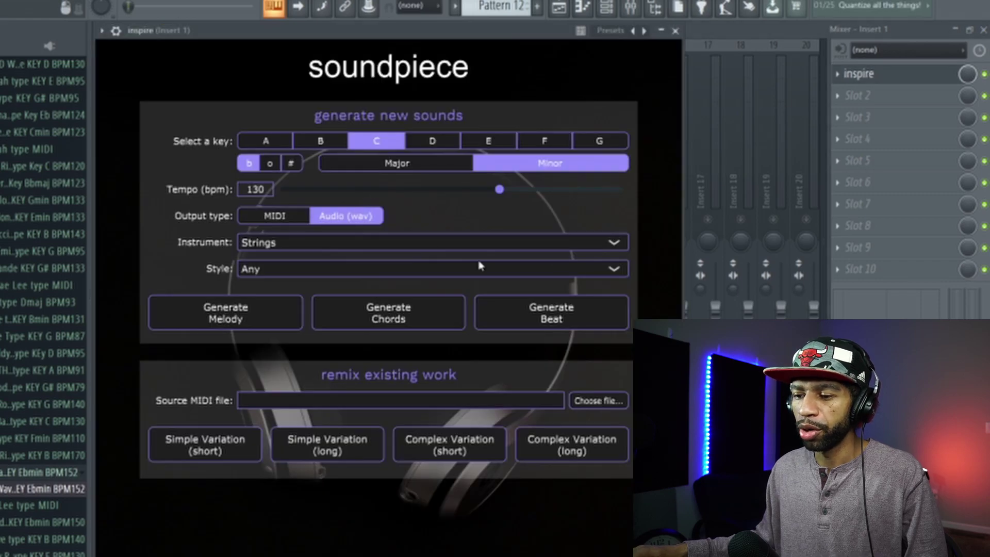
pyautogui.click(613, 243)
pyautogui.click(537, 260)
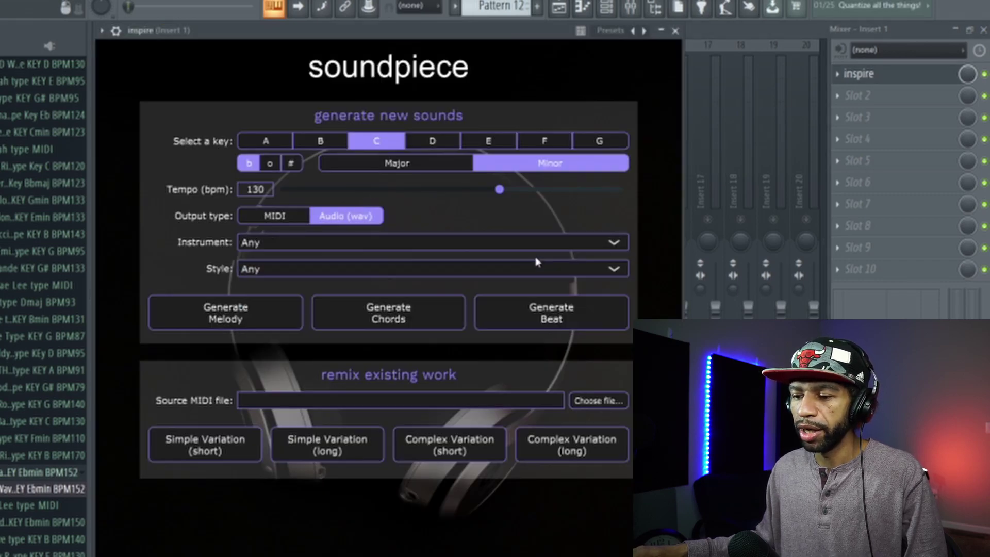
pyautogui.click(547, 317)
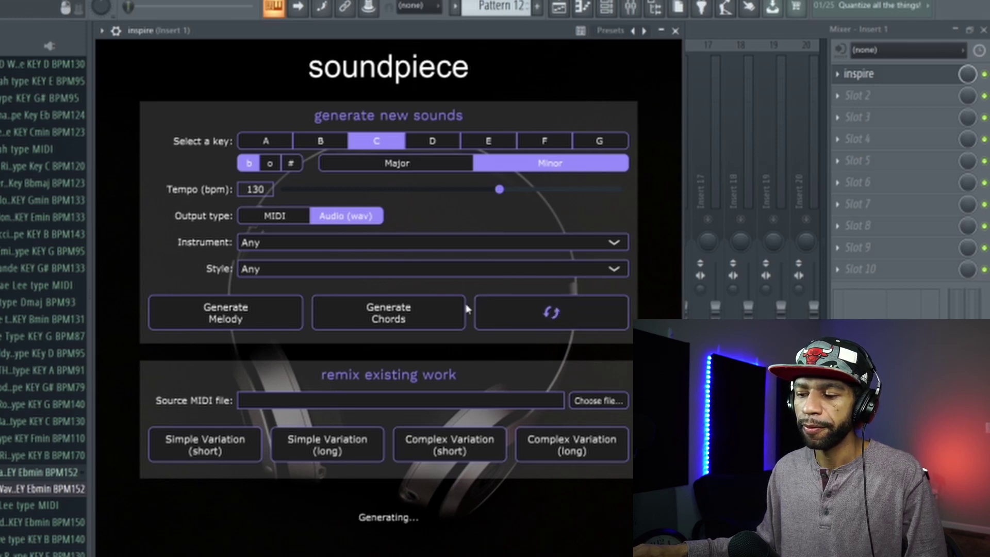
# Place the generated beat at the start of Playlist Track 11 and the temp_5e3ec5de clip on Track 10, playing them back
pyautogui.moveTo(416, 474); pyautogui.dragTo(310, 499)
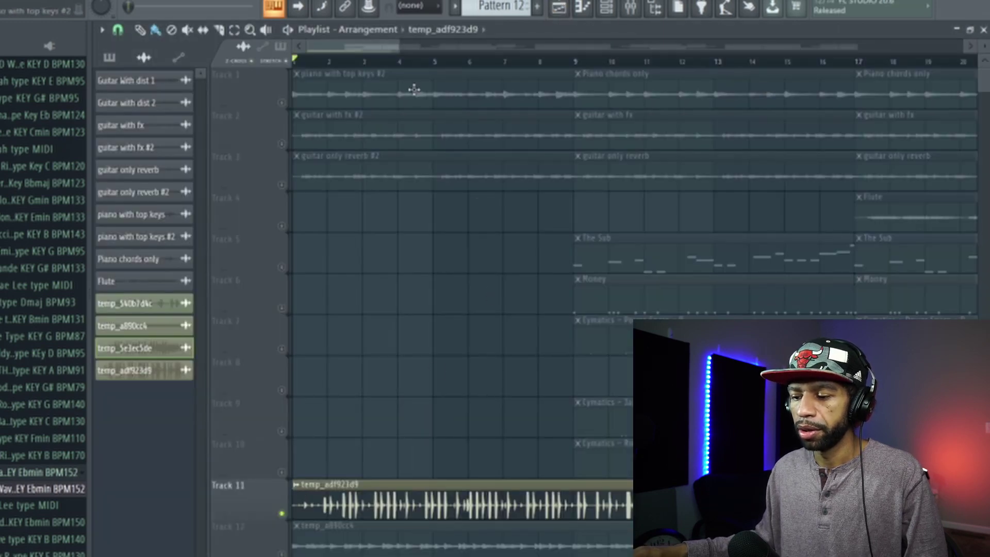
pyautogui.press('space')
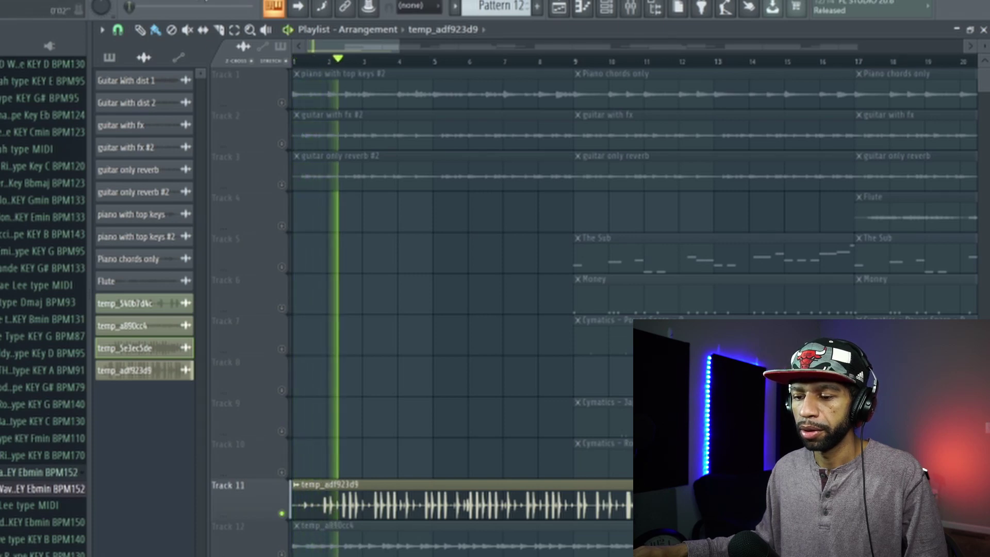
pyautogui.moveTo(138, 356); pyautogui.dragTo(301, 460)
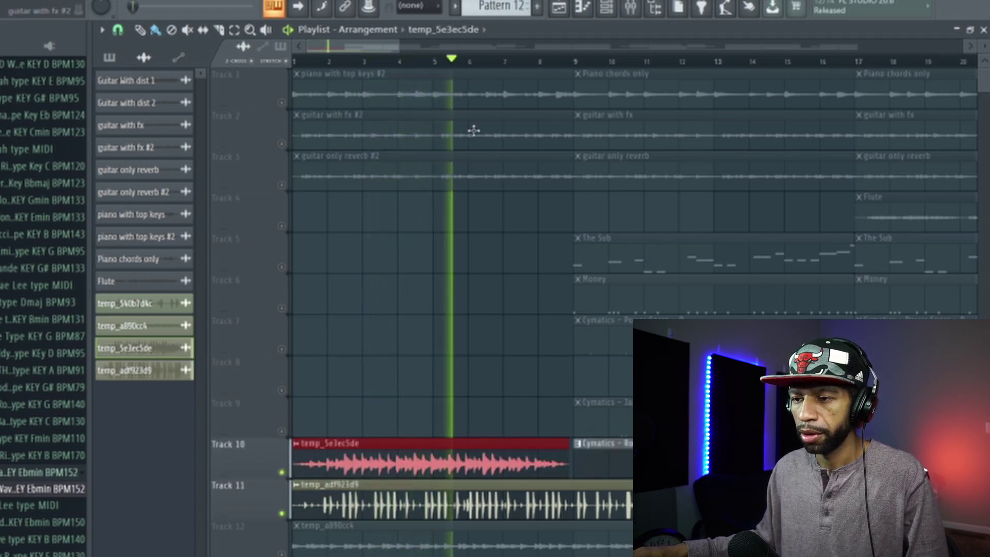
pyautogui.press('space')
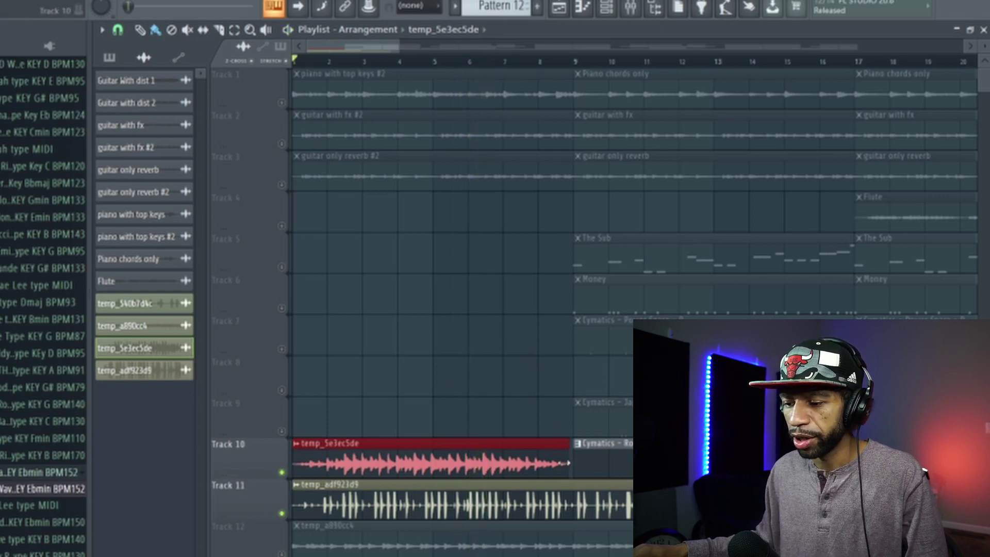
# Shorten the temp_5e3ec5de clip on Track 10 to end at about bar 7 and play it back with the beat
pyautogui.moveTo(568, 462); pyautogui.dragTo(509, 463)
pyautogui.press('space')
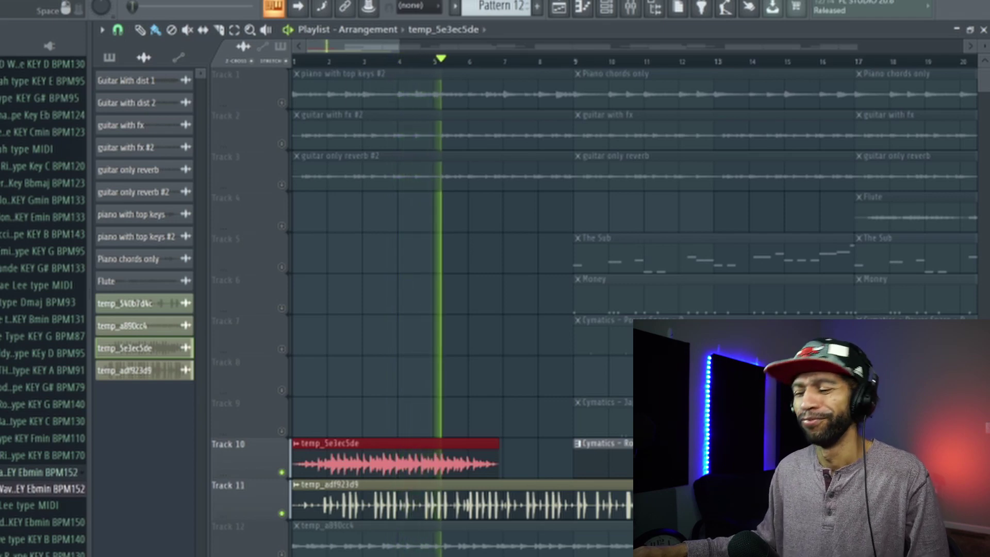
pyautogui.press('space')
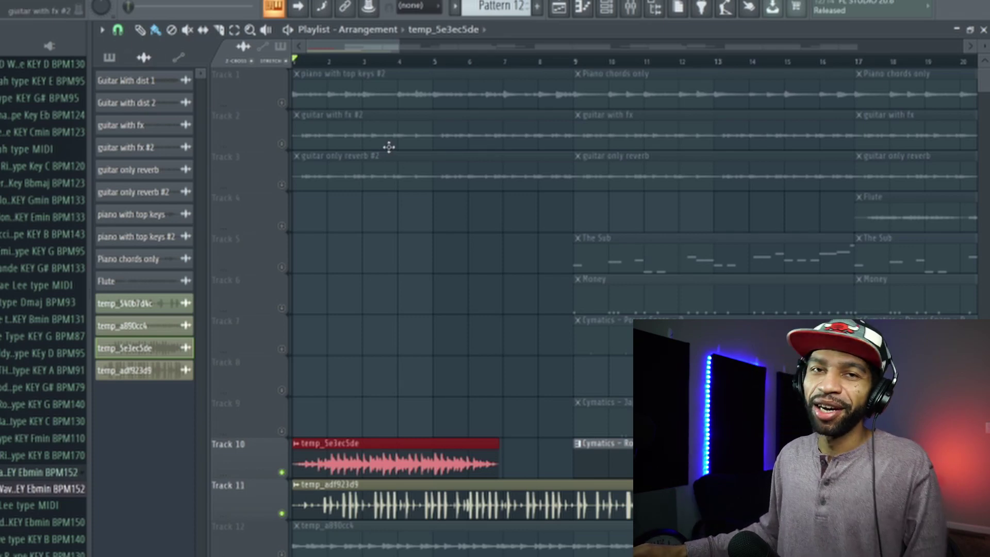
# Return to the mixer and reopen the inspire plugin on Insert 1
pyautogui.press('F6')
pyautogui.press('F9')
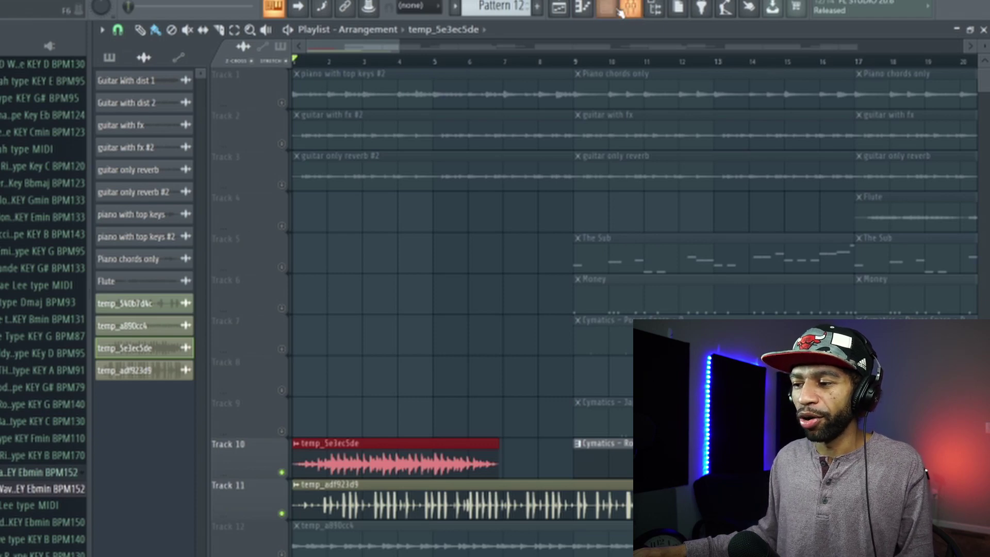
pyautogui.press('F6')
pyautogui.press('F9')
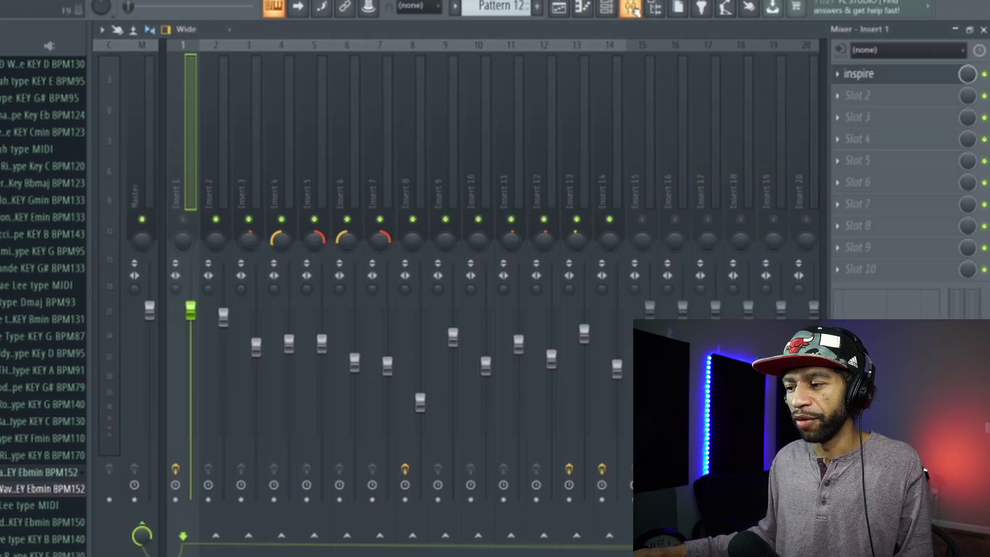
pyautogui.click(870, 80)
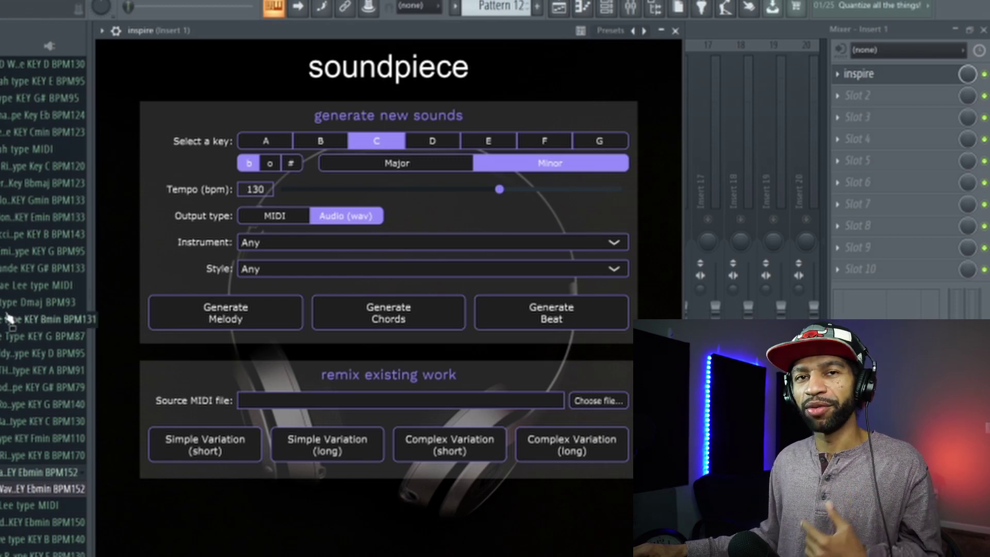
# Load the Dreamwave ROD WAVE type KEY D BPM130 MIDI file from the browser into the Room Piano v3 #2 channel
pyautogui.scroll(2, 9, 312)
pyautogui.scroll(1, 7, 309)
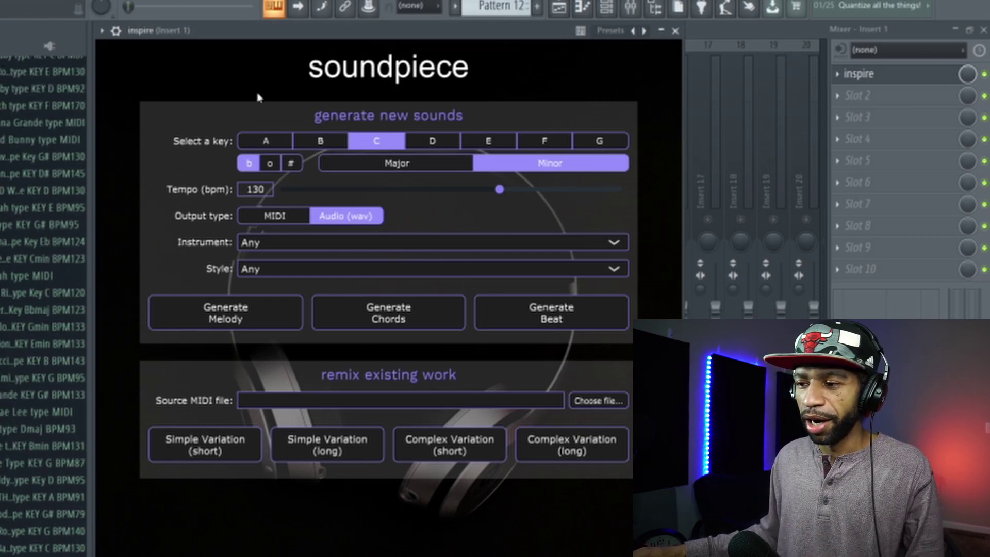
pyautogui.scroll(1, 13, 207)
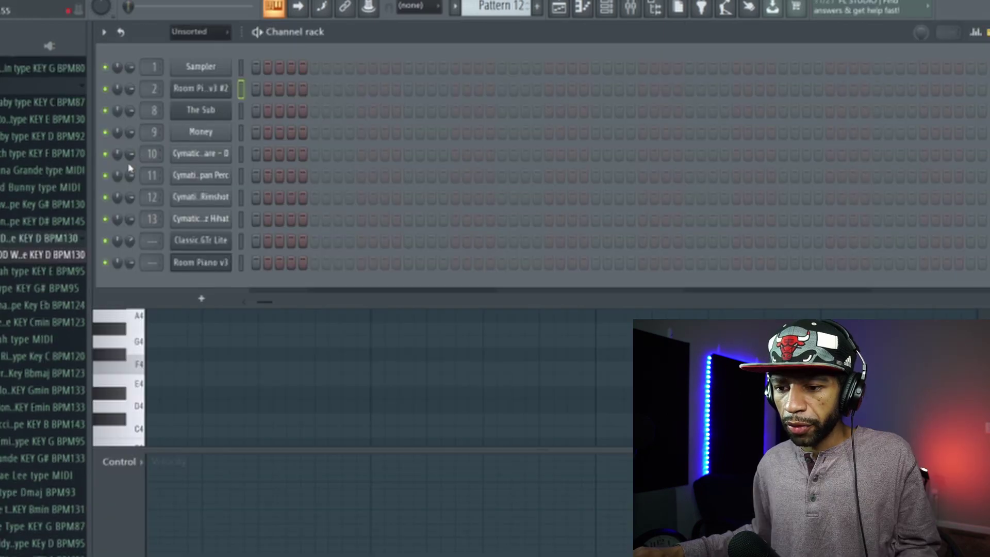
pyautogui.press('Escape')
pyautogui.moveTo(31, 255); pyautogui.dragTo(183, 91)
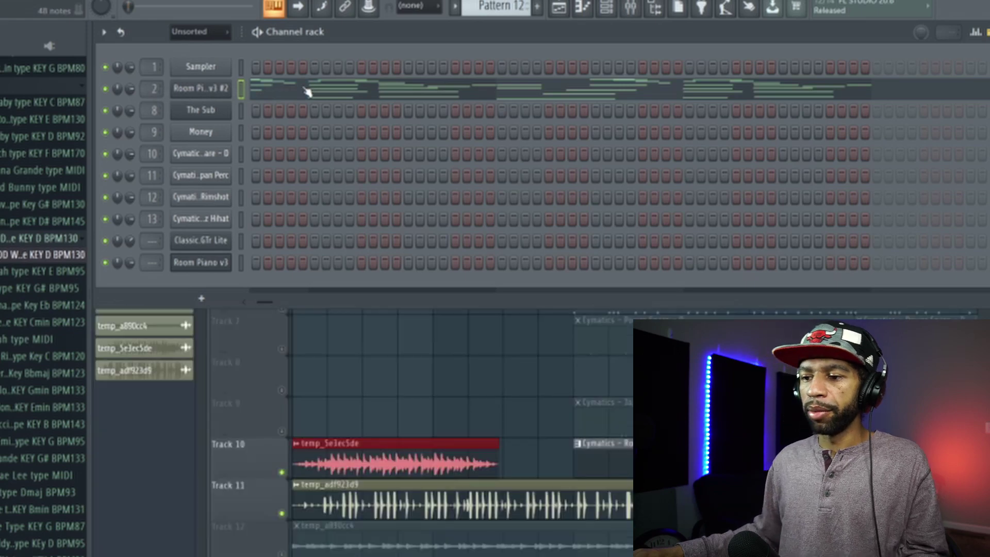
# Transpose all notes of the Dreamwave MIDI in the Room Piano v3 #2 piano roll up one octave and play the pattern
pyautogui.click(308, 92)
pyautogui.hotkey('ctrl', 'a')
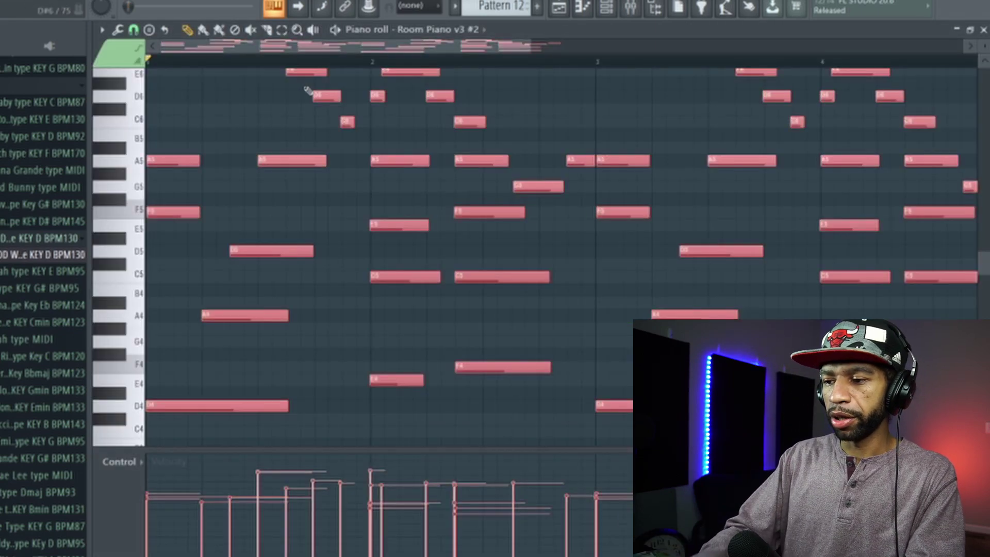
pyautogui.hotkey('ctrl', 'Up')
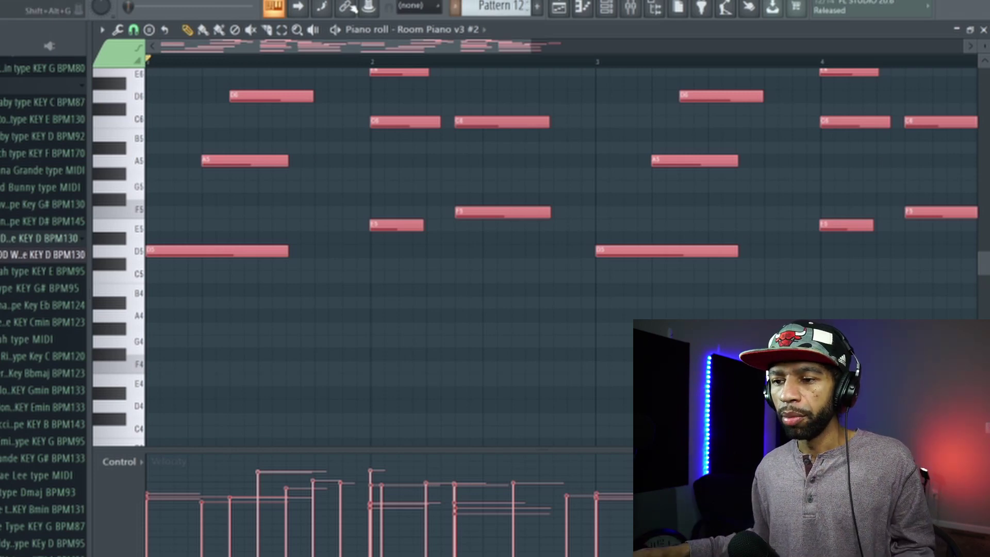
pyautogui.press('space')
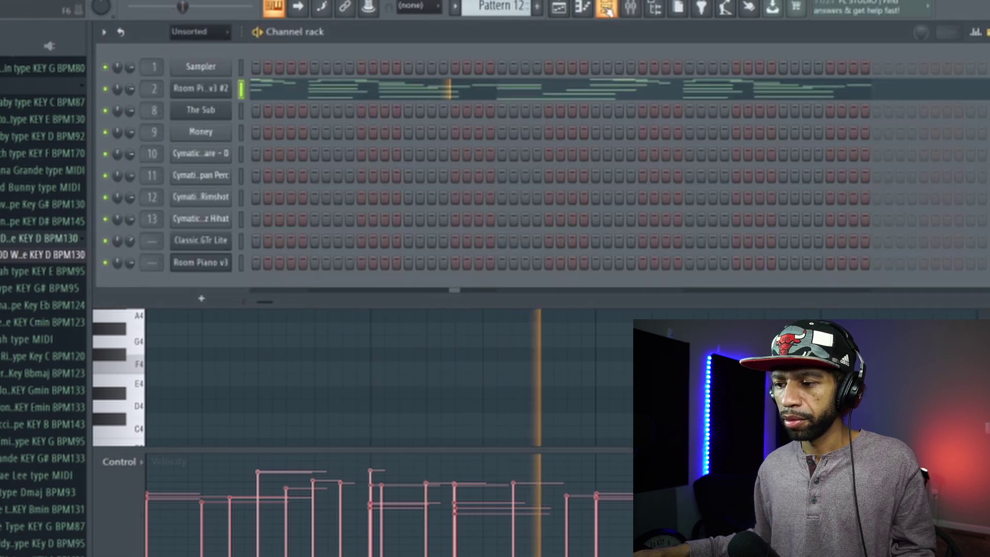
# Select mixer Insert 1, open its inspire plugin again and stop the pattern playback
pyautogui.click(616, 7)
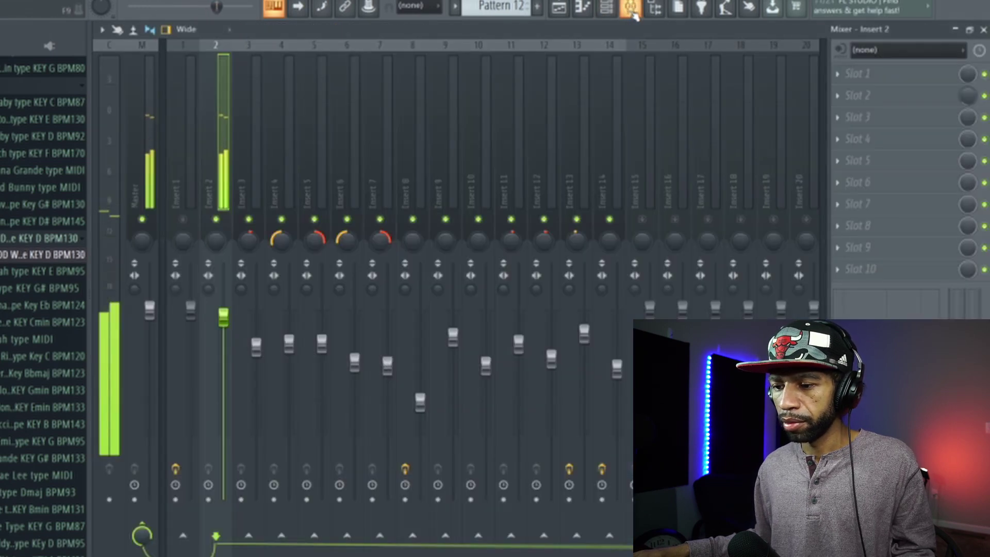
pyautogui.click(630, 8)
pyautogui.click(630, 8)
pyautogui.click(630, 7)
pyautogui.click(189, 128)
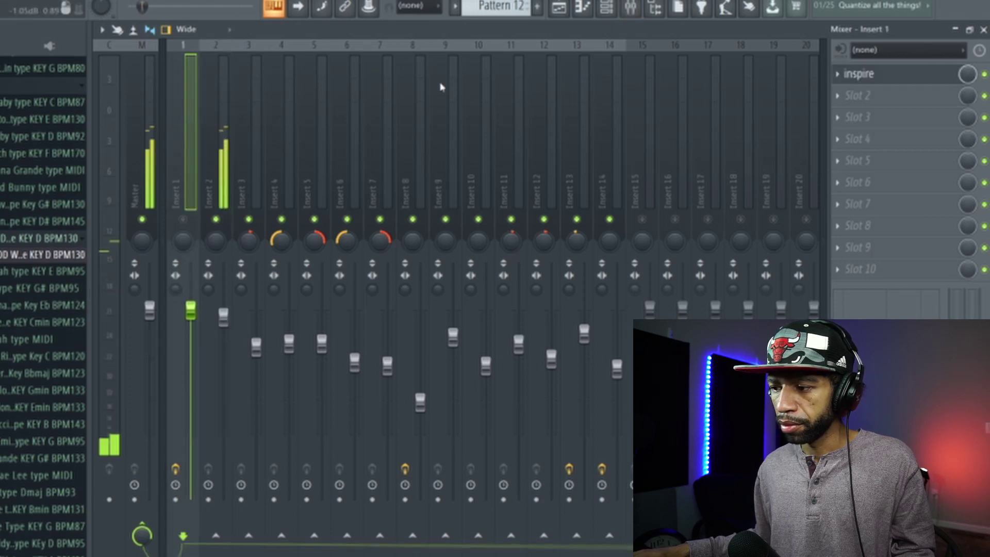
pyautogui.click(867, 74)
pyautogui.press('space')
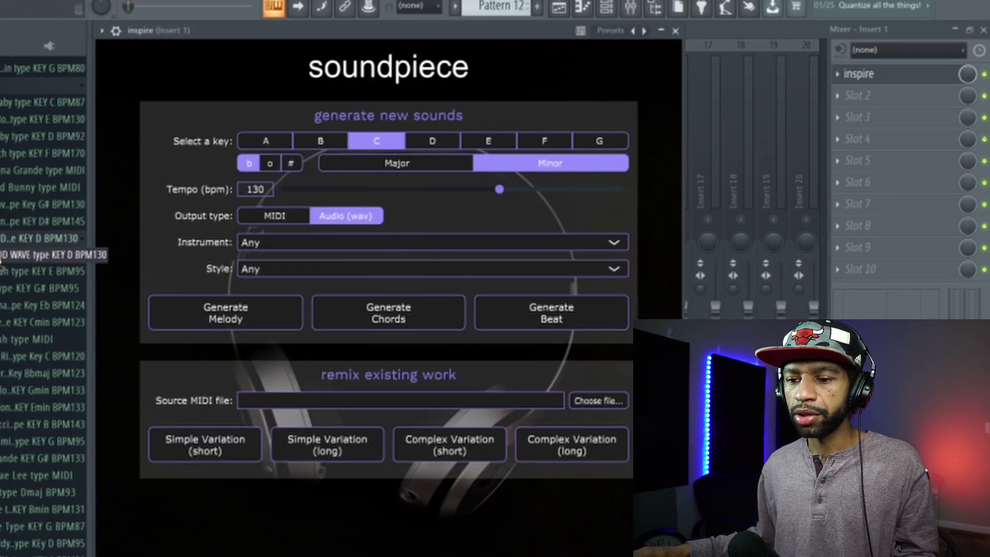
# Set the remix source to Dreamwave ROD WAVE type KEY D BPM130.mid from the Desktop's Midi packs\MidiFriend folder
pyautogui.moveTo(59, 258); pyautogui.dragTo(31, 261)
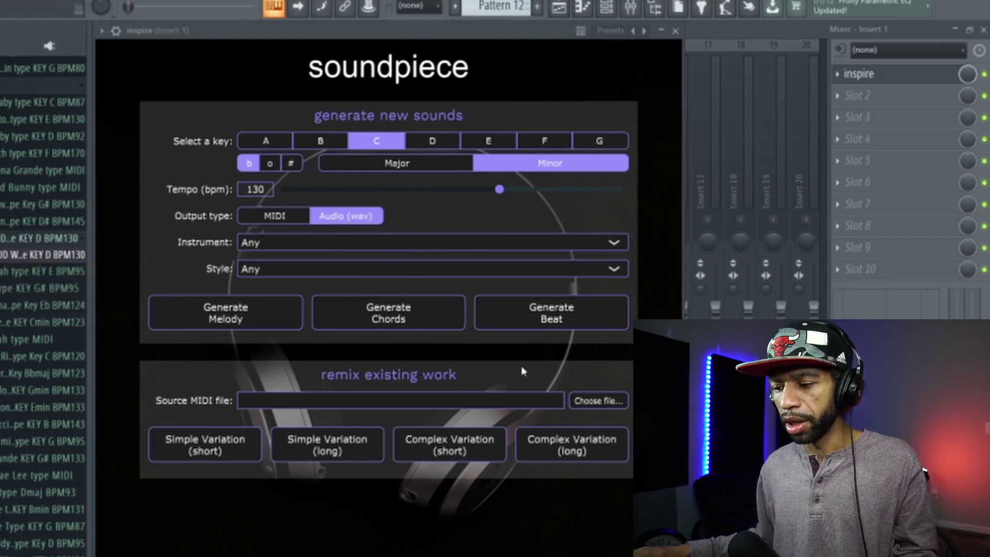
pyautogui.click(593, 401)
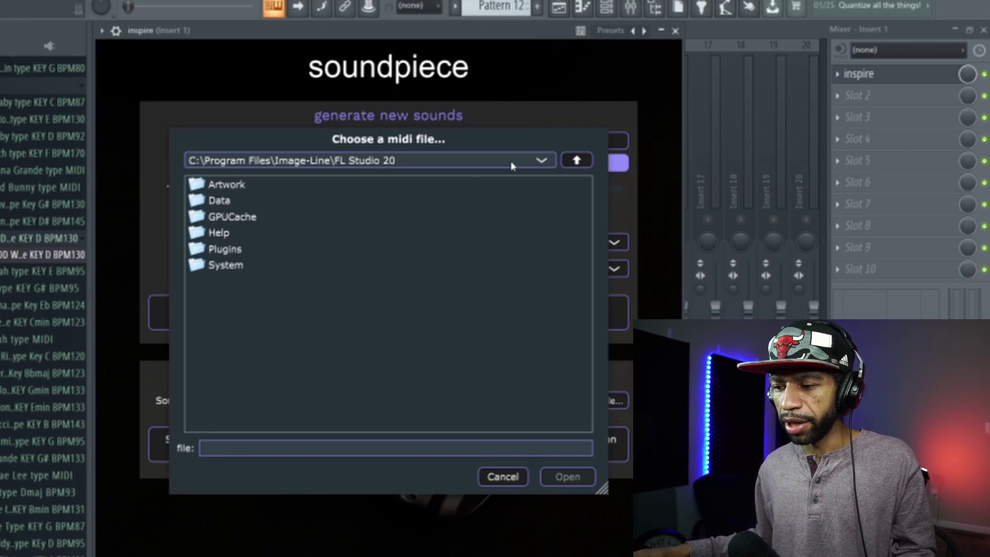
pyautogui.click(539, 162)
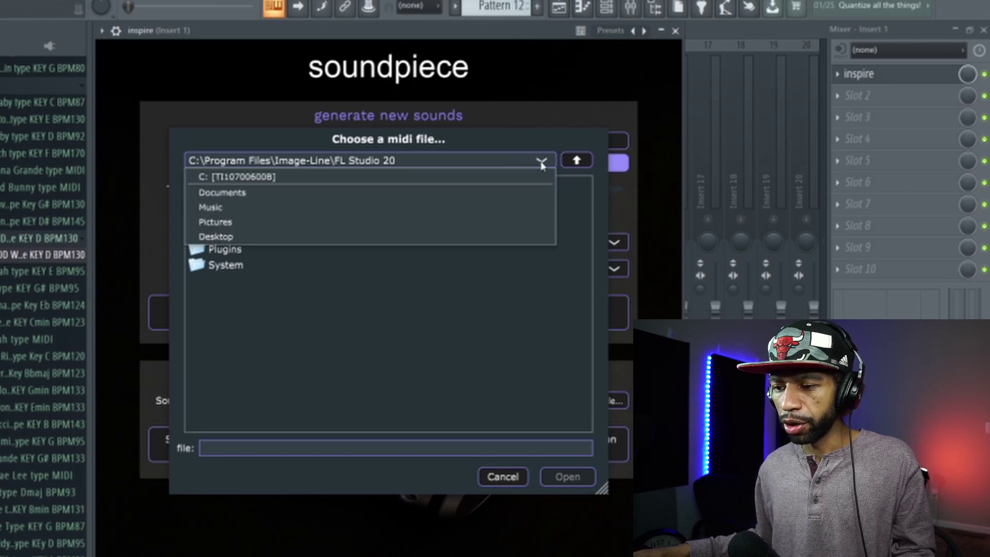
pyautogui.click(317, 238)
pyautogui.moveTo(591, 204); pyautogui.dragTo(593, 295)
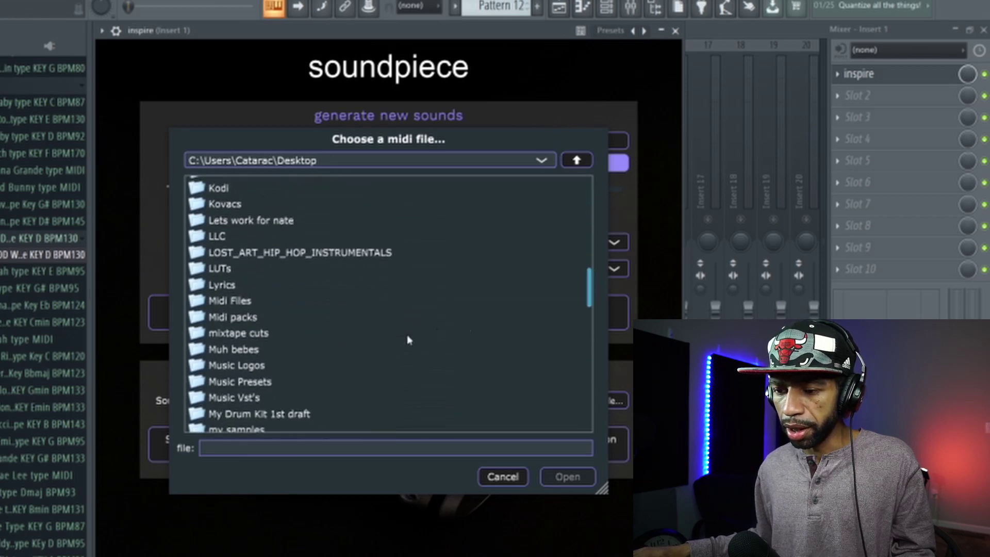
pyautogui.doubleClick(247, 318)
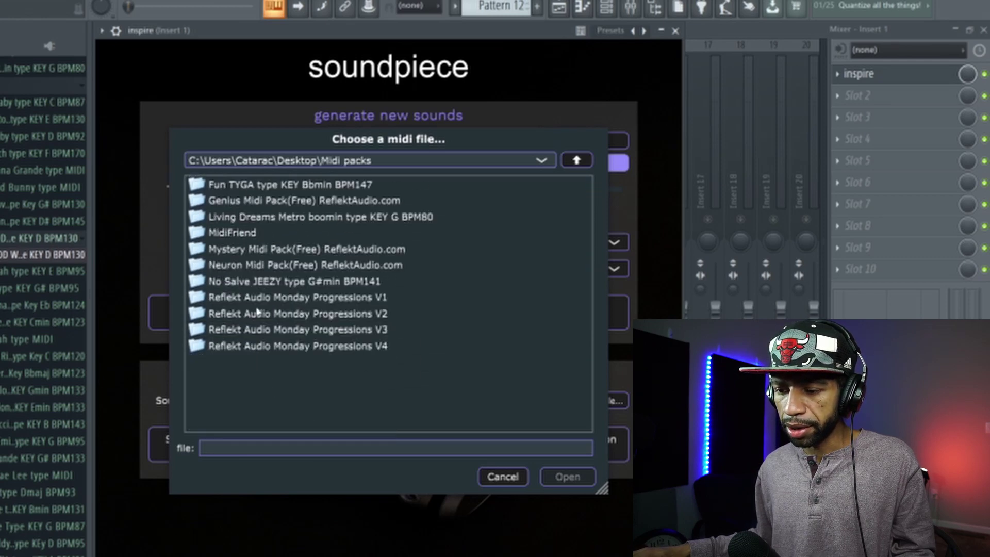
pyautogui.doubleClick(252, 233)
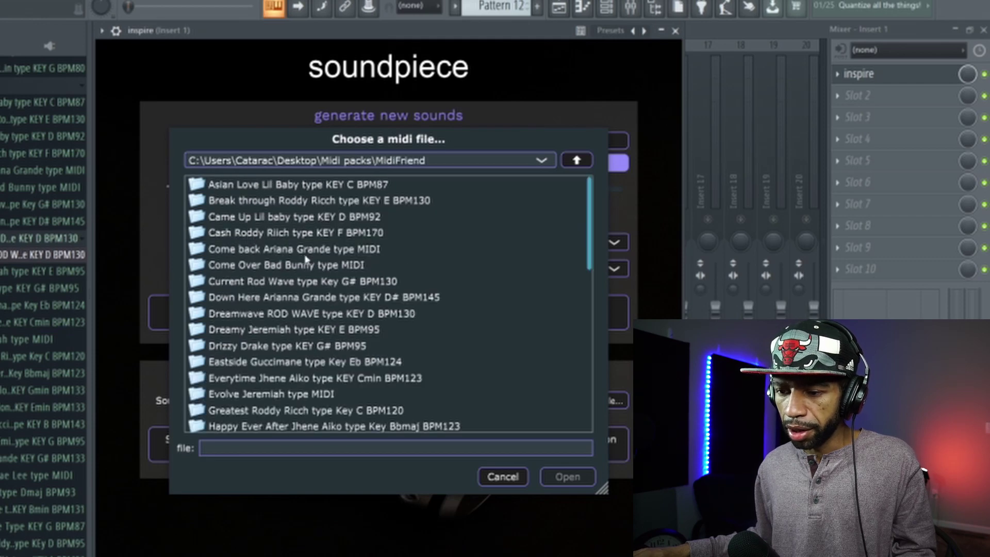
pyautogui.doubleClick(260, 319)
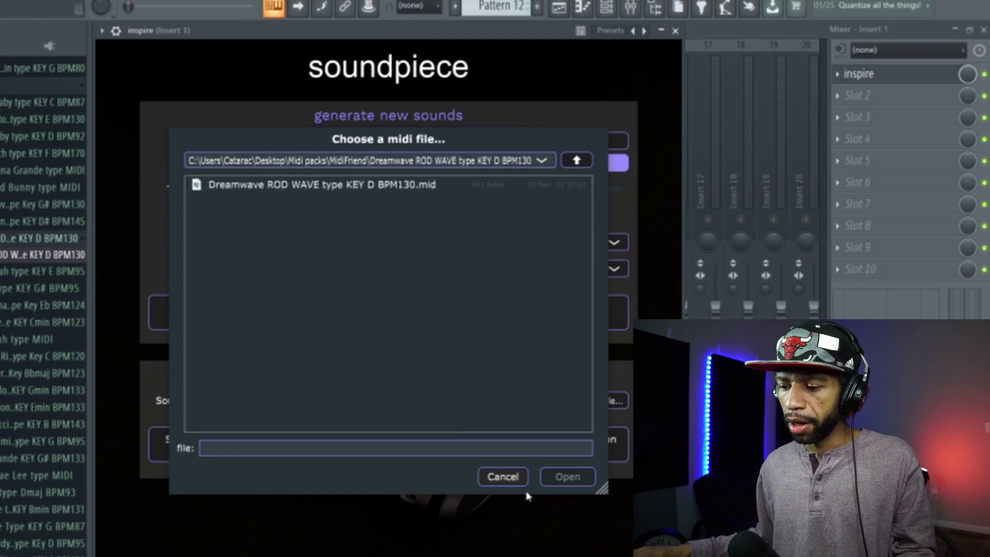
pyautogui.click(427, 188)
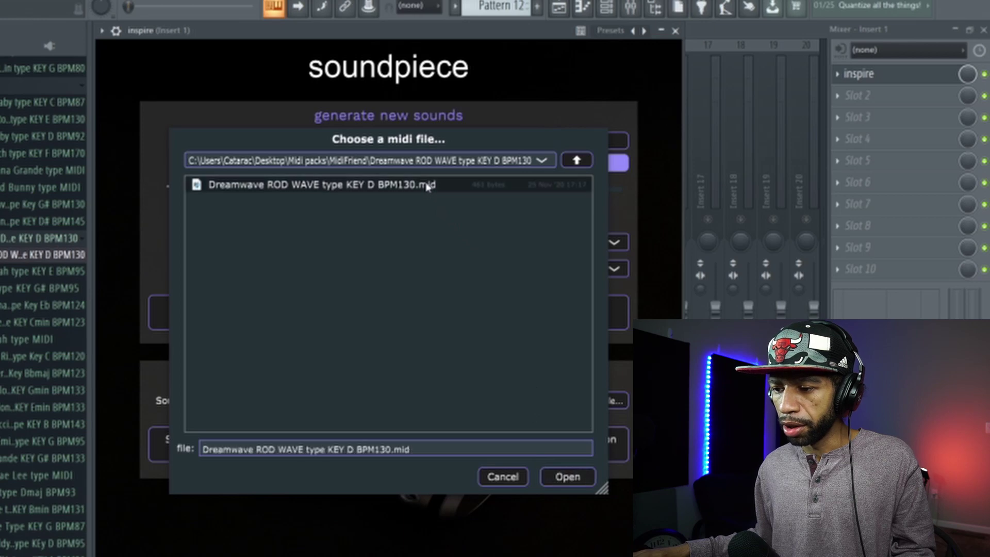
pyautogui.click(569, 477)
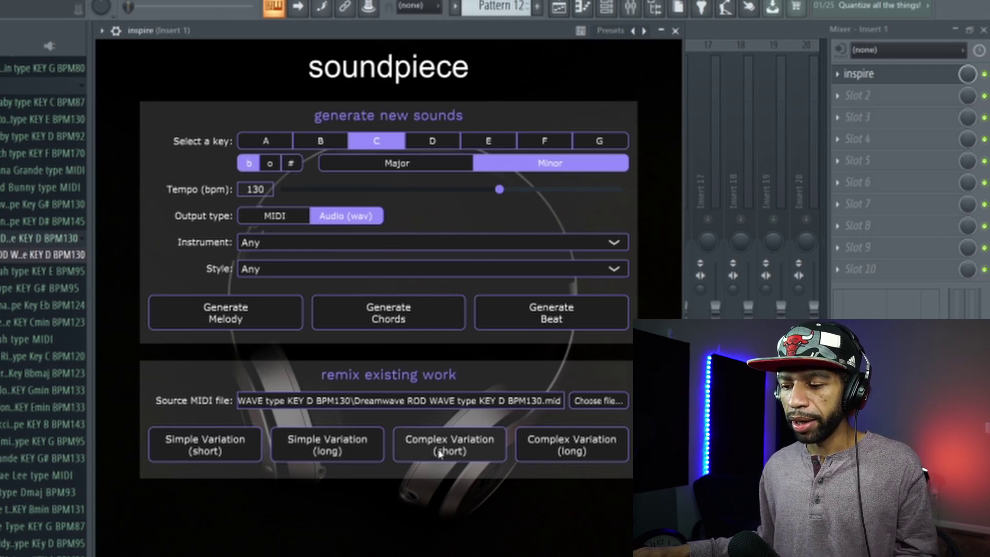
# Generate a Simple Variation (long) of the source MIDI and load it into the Room Piano v3 #2 channel
pyautogui.click(334, 451)
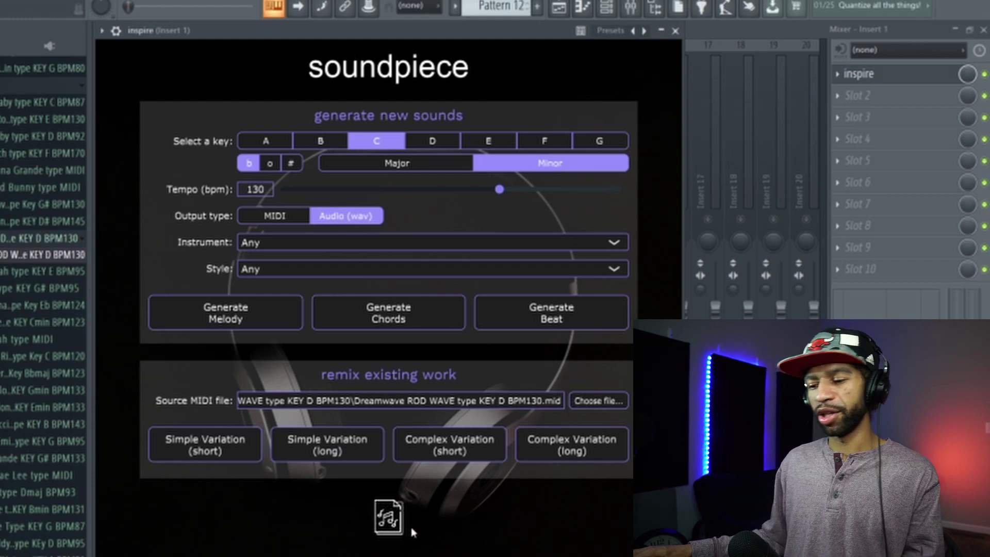
pyautogui.moveTo(385, 526); pyautogui.dragTo(467, 92)
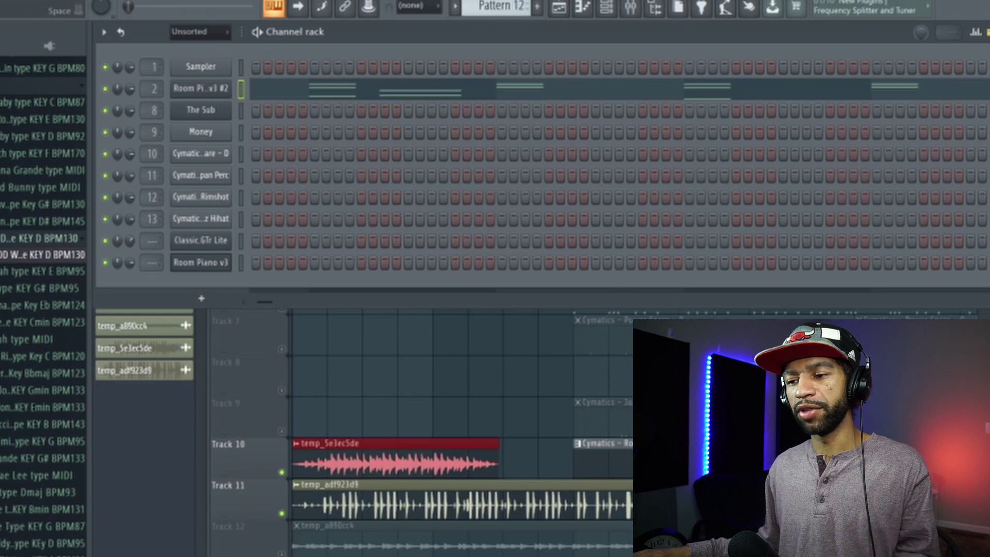
# Transpose all notes of the generated variation up one octave in the Room Piano v3 #2 piano roll
pyautogui.click(283, 93)
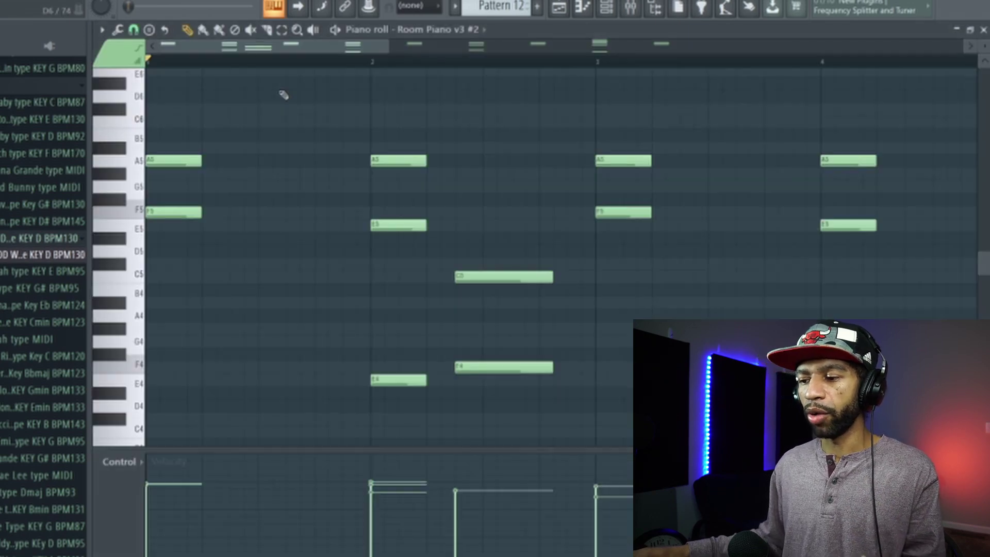
pyautogui.hotkey('ctrl', 'a')
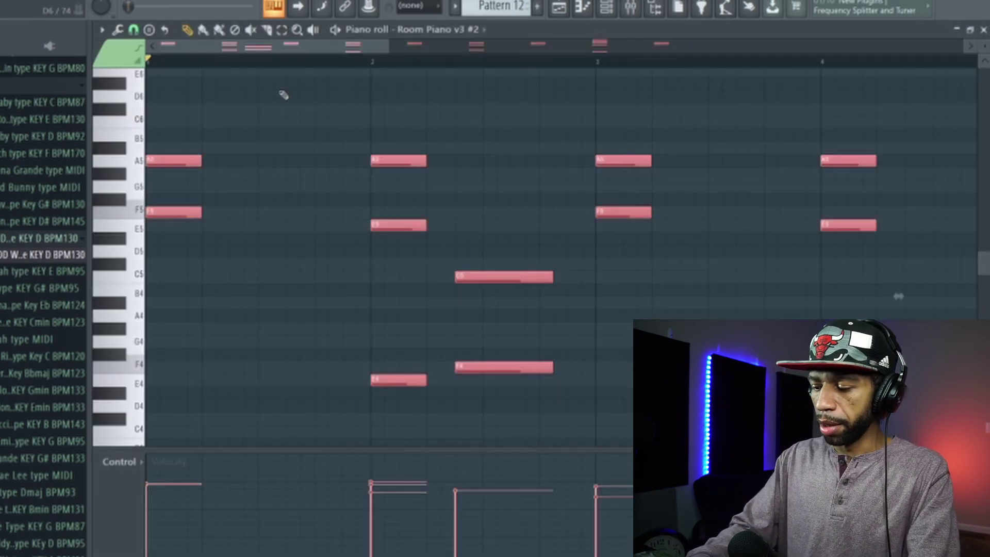
pyautogui.hotkey('ctrl', 'Up')
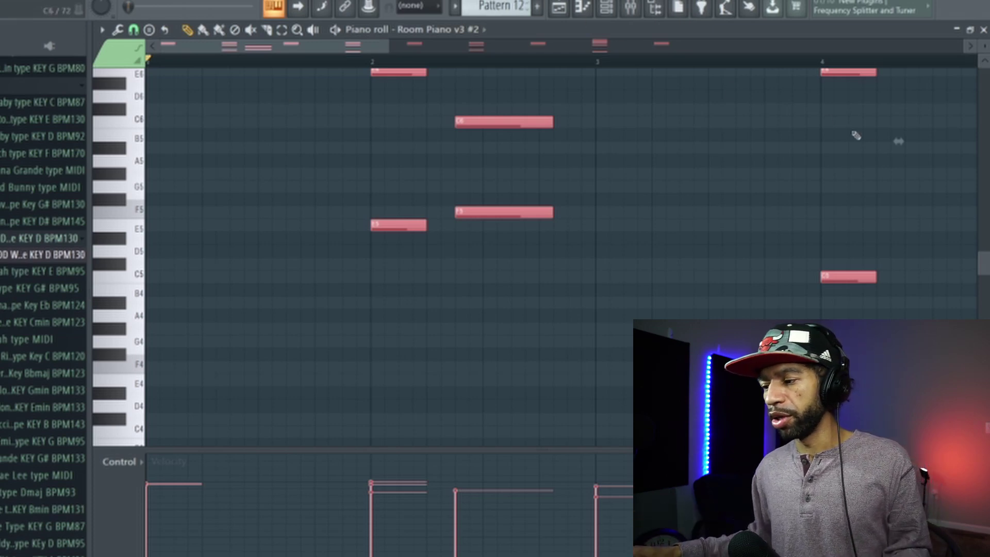
# Play the transposed variation and follow its notes in the piano roll through bar 9
pyautogui.scroll(8, 896, 206)
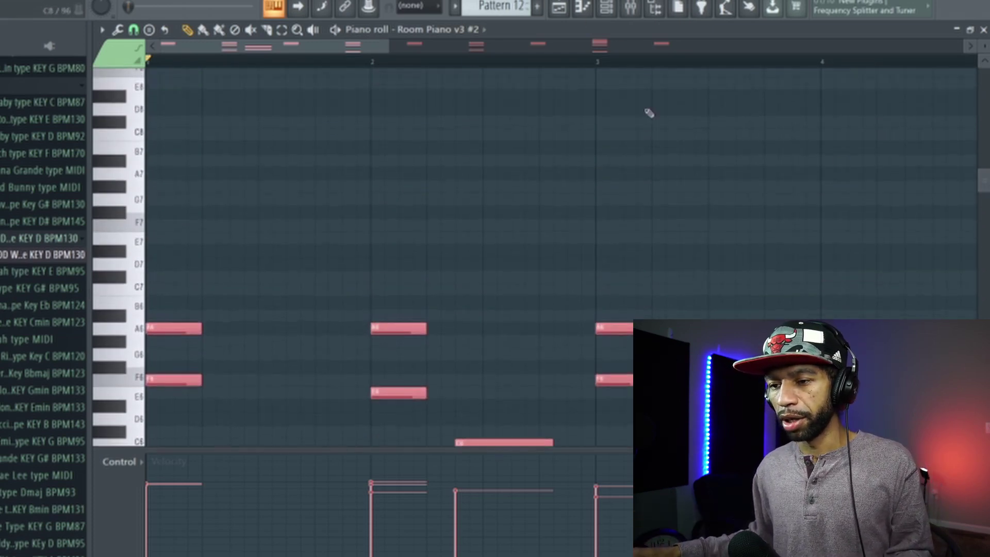
pyautogui.press('space')
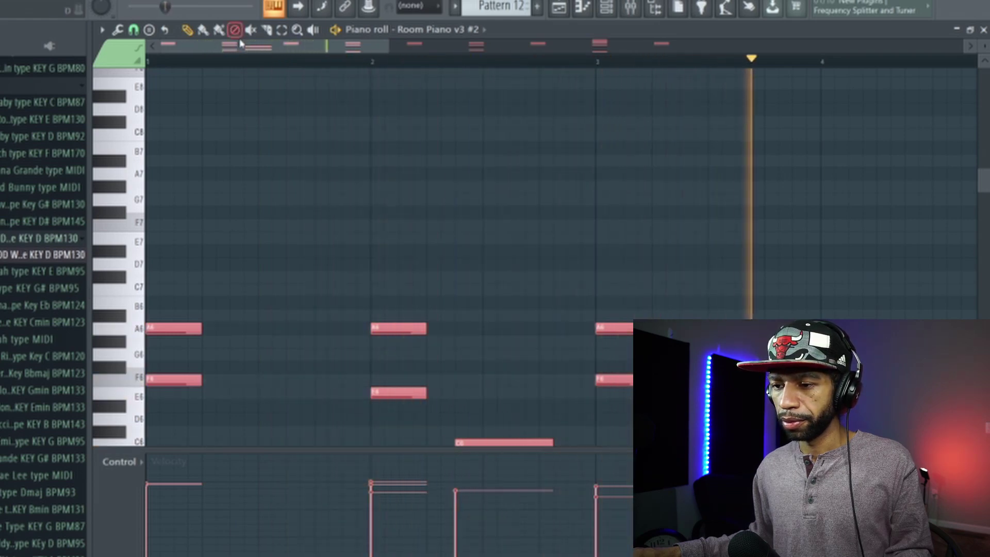
pyautogui.moveTo(242, 49); pyautogui.dragTo(353, 77)
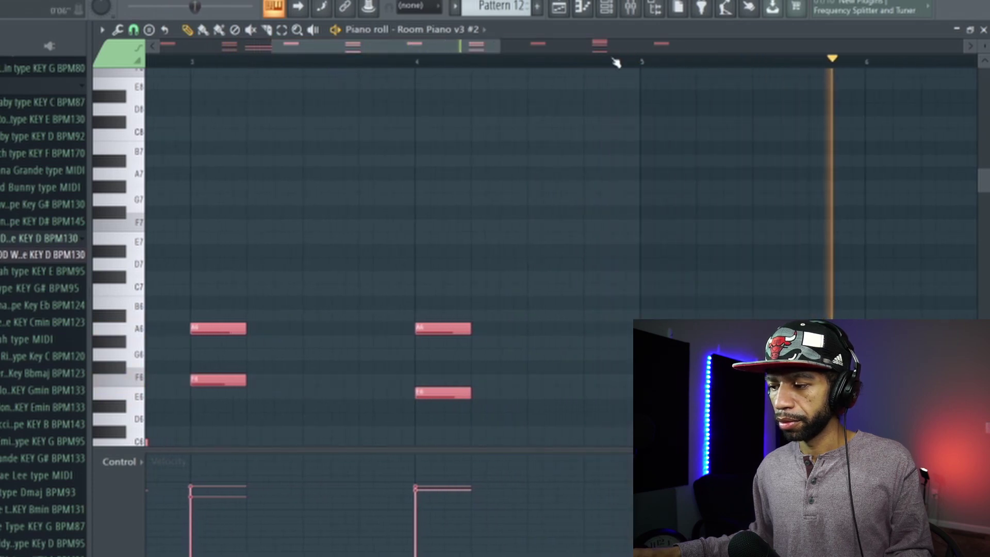
pyautogui.moveTo(505, 46); pyautogui.dragTo(747, 66)
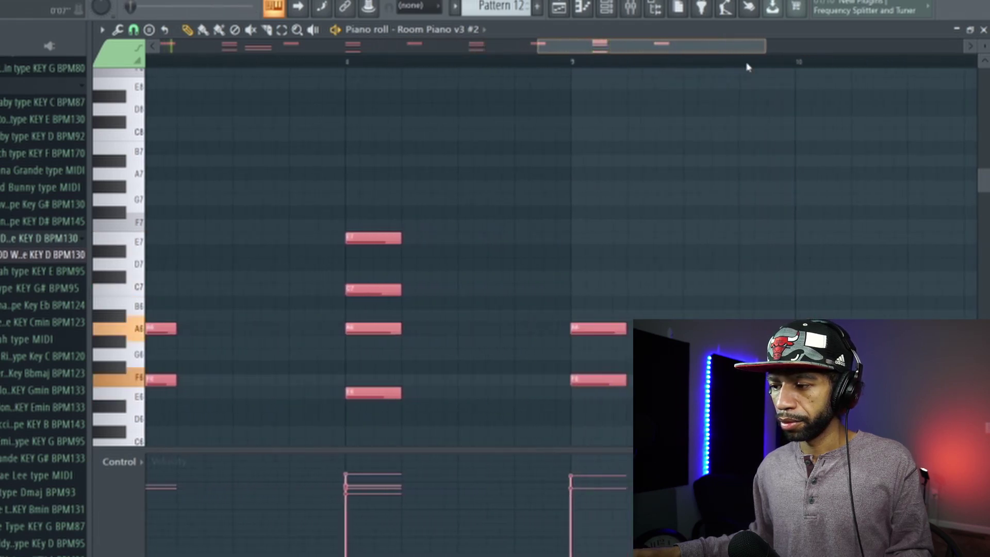